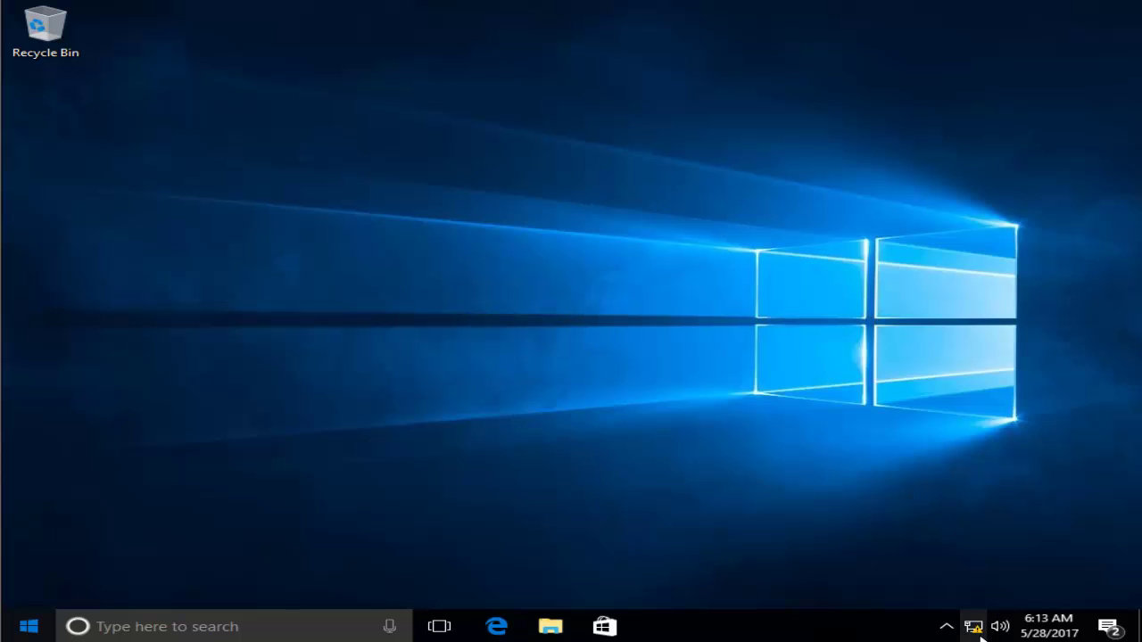
Step: Check the current network connection's status on the desktop
{"action": "left_click", "coordinate": [974, 628]}
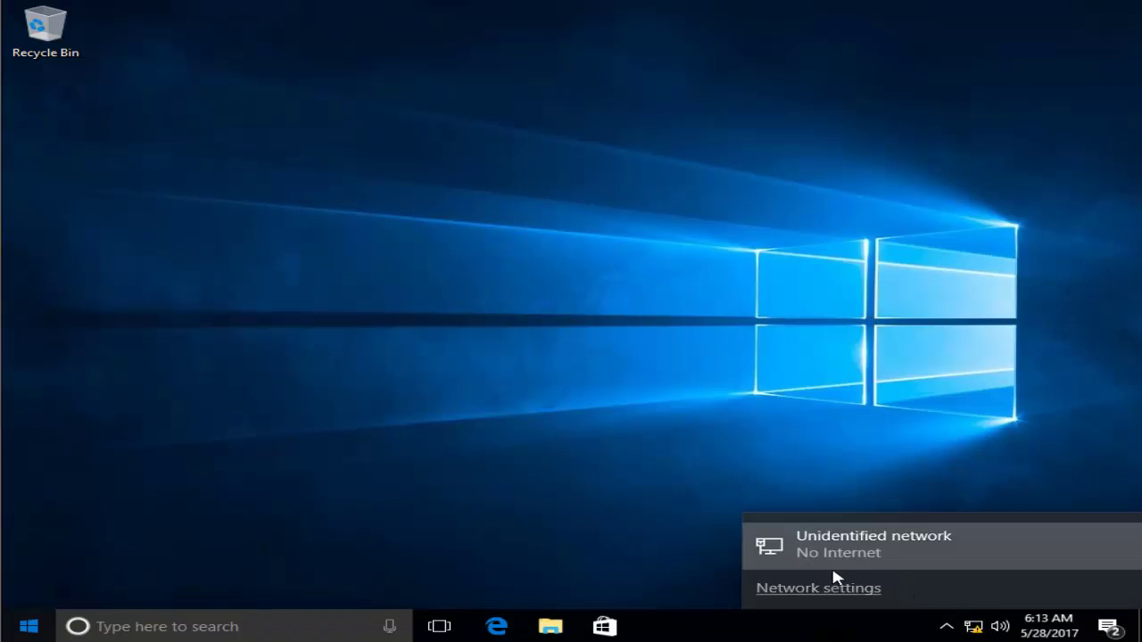
{"action": "left_click", "coordinate": [415, 465]}
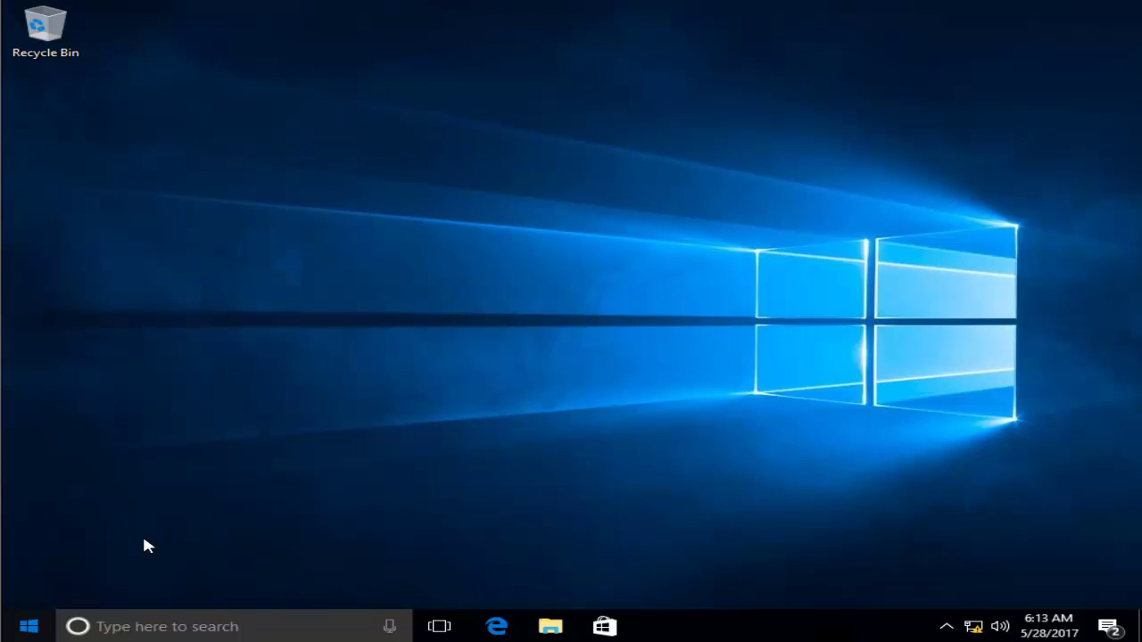
Step: Open the Troubleshooting section of Control Panel and show the list of all troubleshooters
{"action": "key", "text": "super+x"}
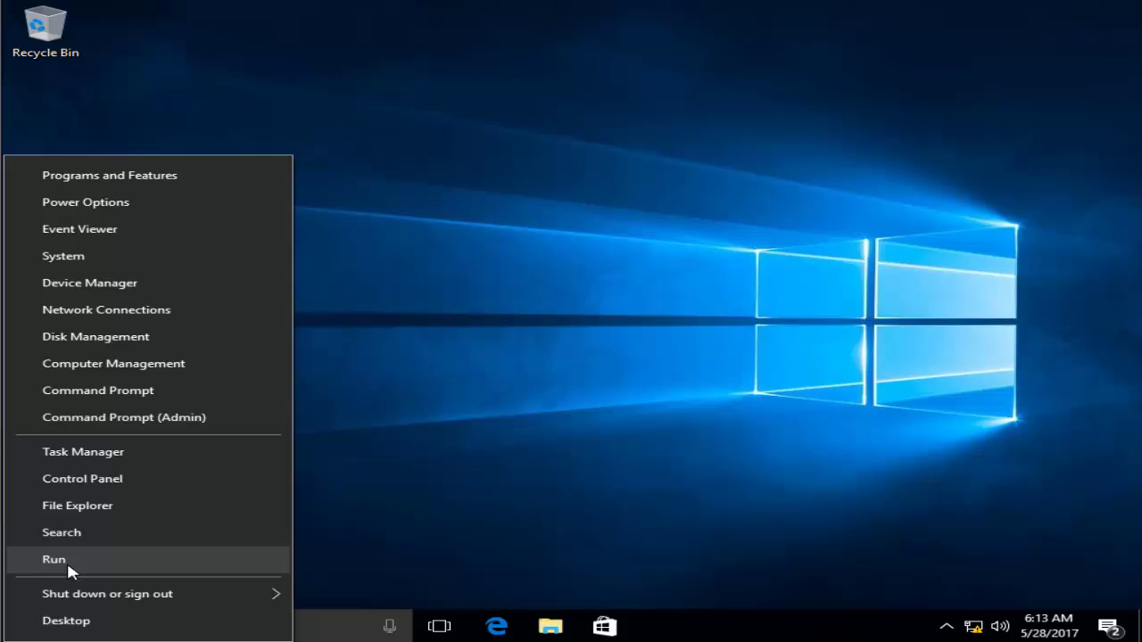
{"action": "left_click", "coordinate": [95, 488]}
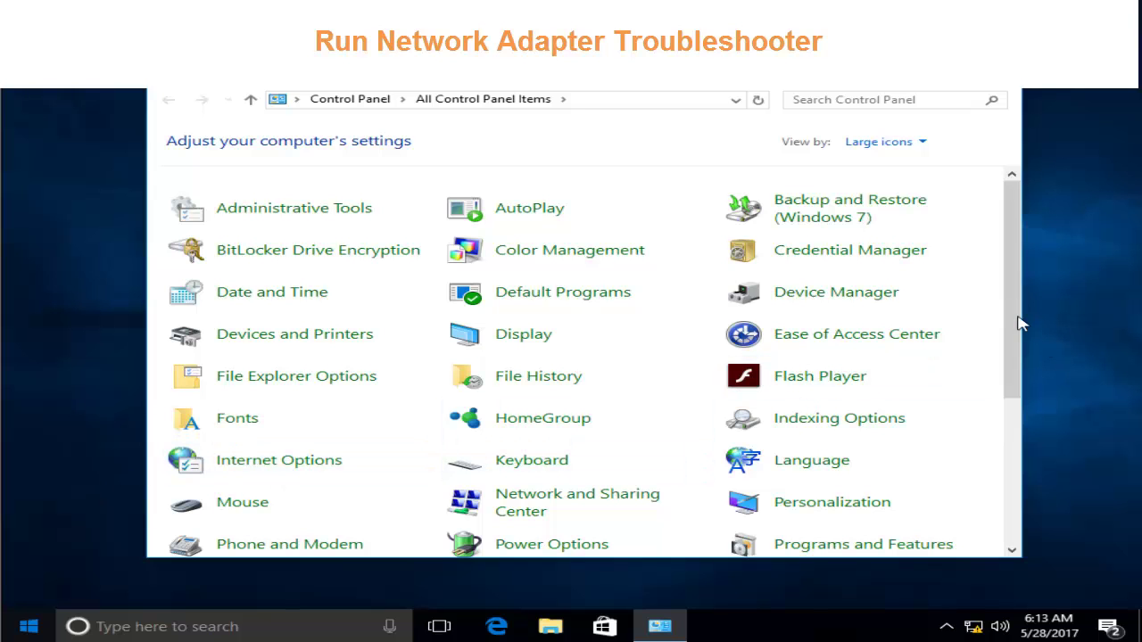
{"action": "left_click_drag", "start_coordinate": [1020, 318], "coordinate": [1020, 462]}
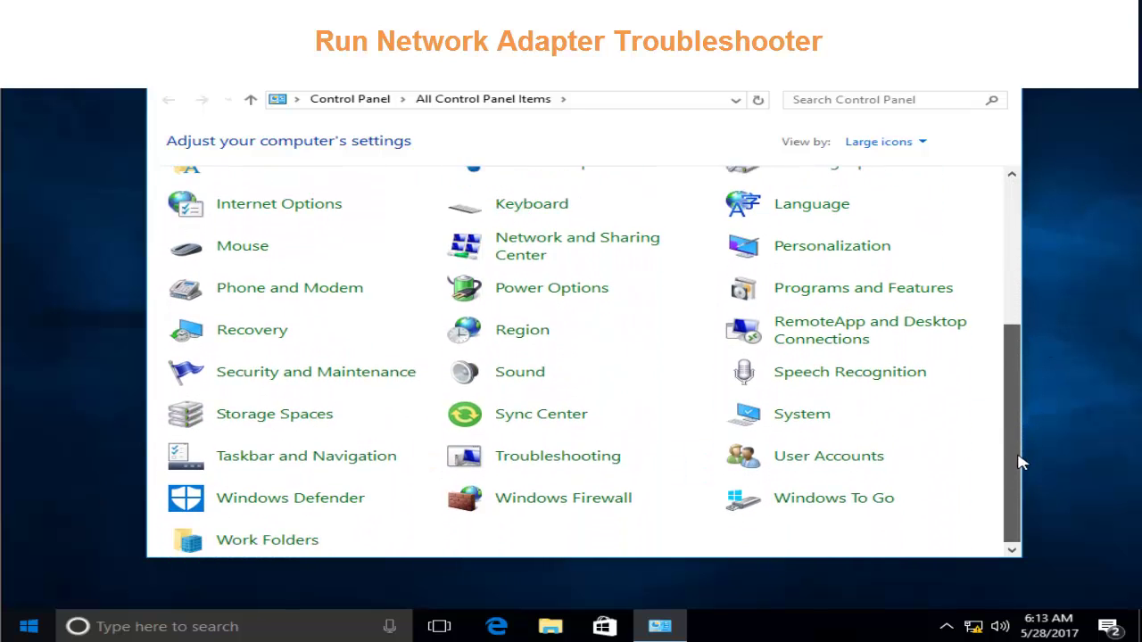
{"action": "left_click", "coordinate": [569, 455]}
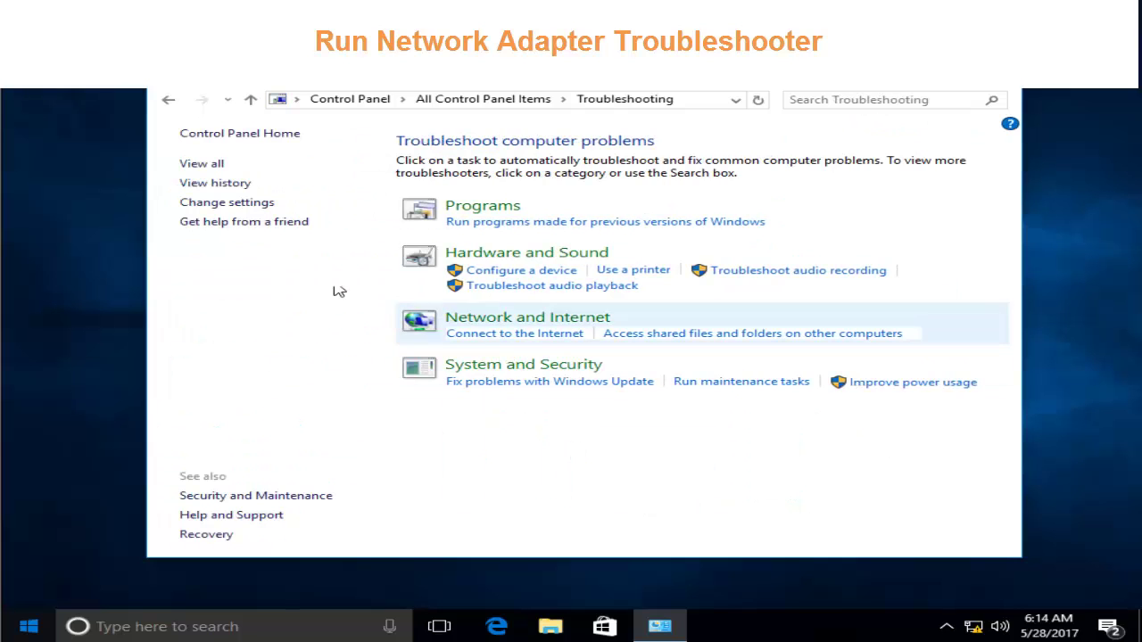
{"action": "left_click", "coordinate": [203, 164]}
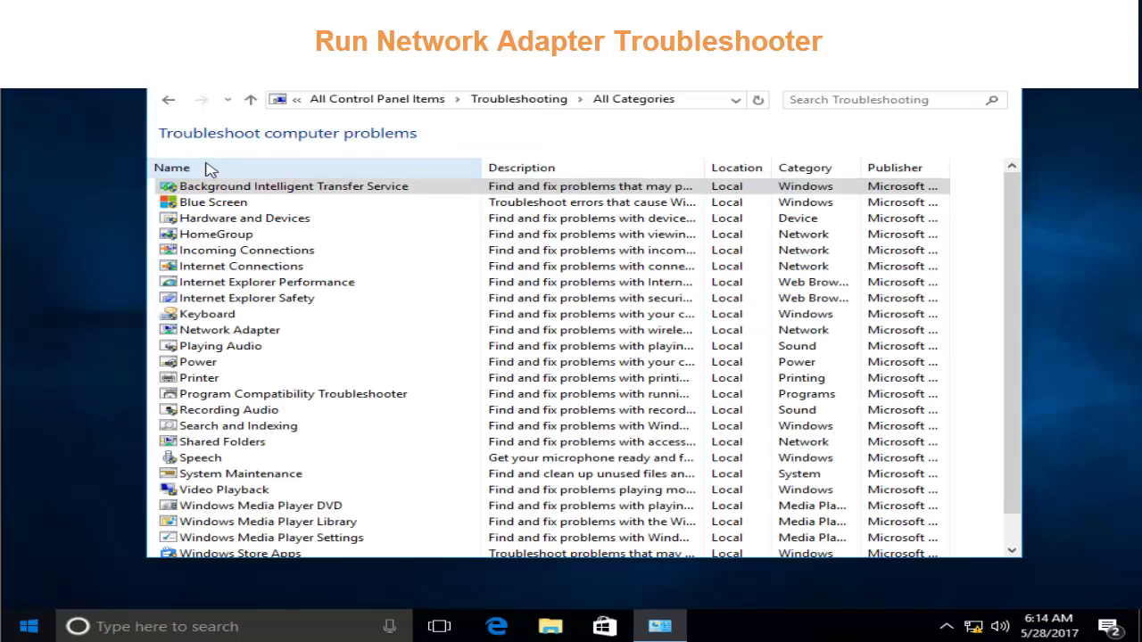
Step: Start the Network Adapter troubleshooter with administrator permissions and run its scan
{"action": "left_click_drag", "start_coordinate": [1018, 223], "coordinate": [1018, 253]}
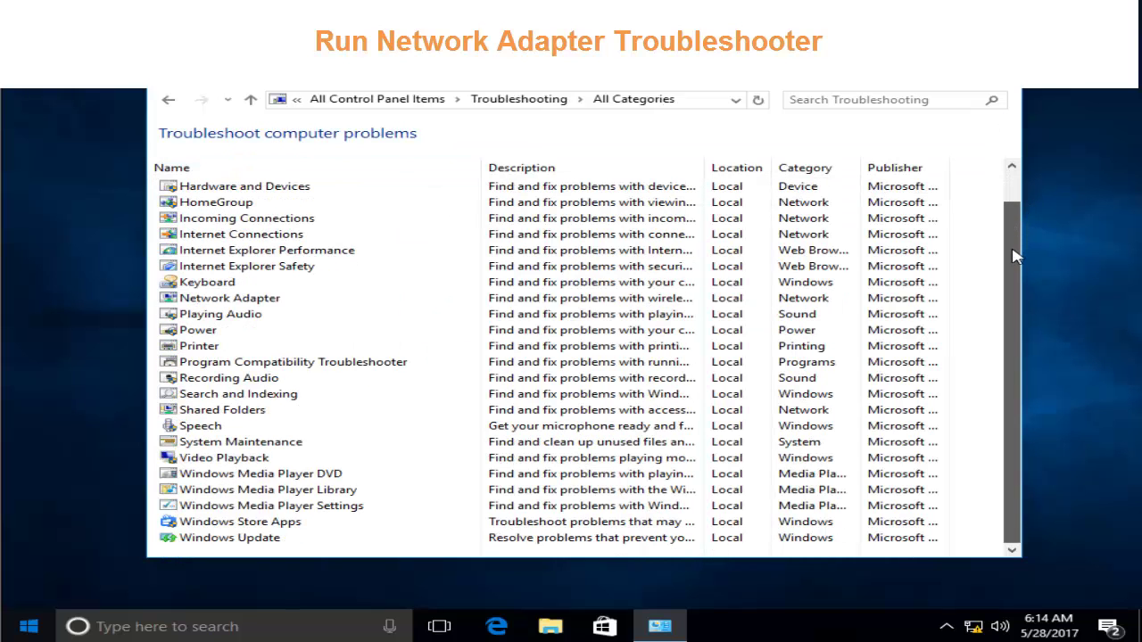
{"action": "left_click", "coordinate": [266, 303]}
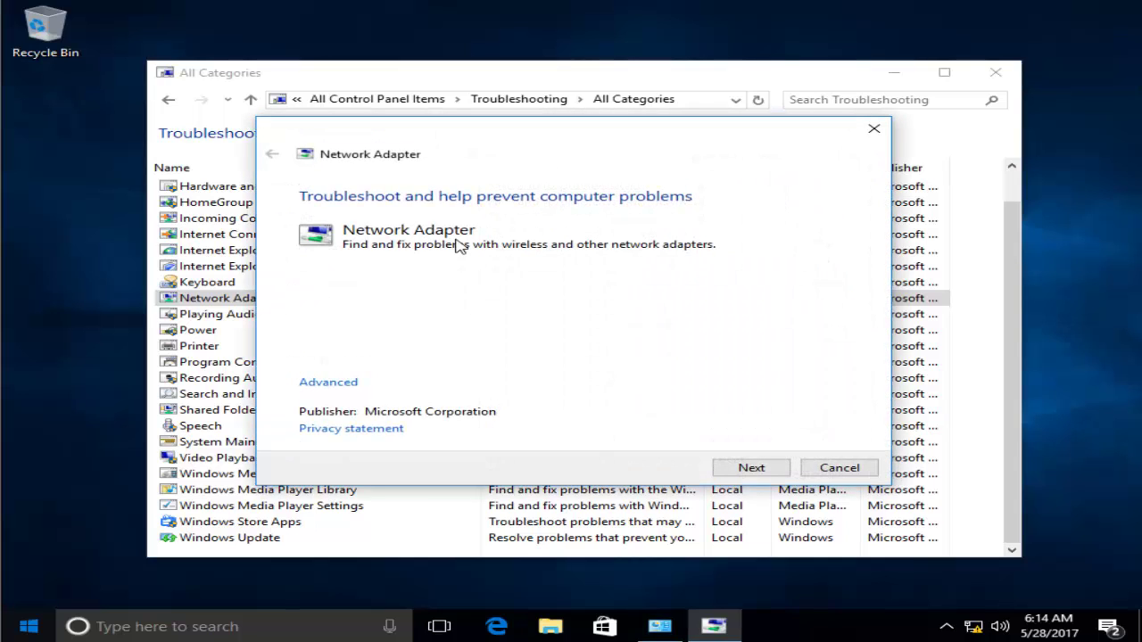
{"action": "left_click", "coordinate": [352, 384]}
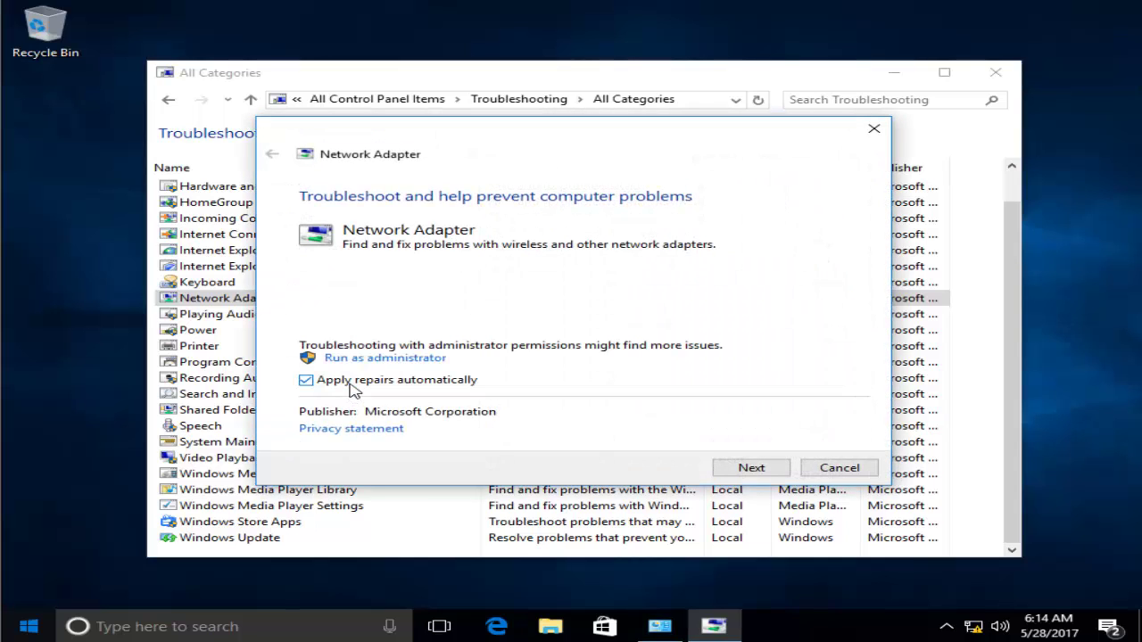
{"action": "left_click", "coordinate": [400, 358]}
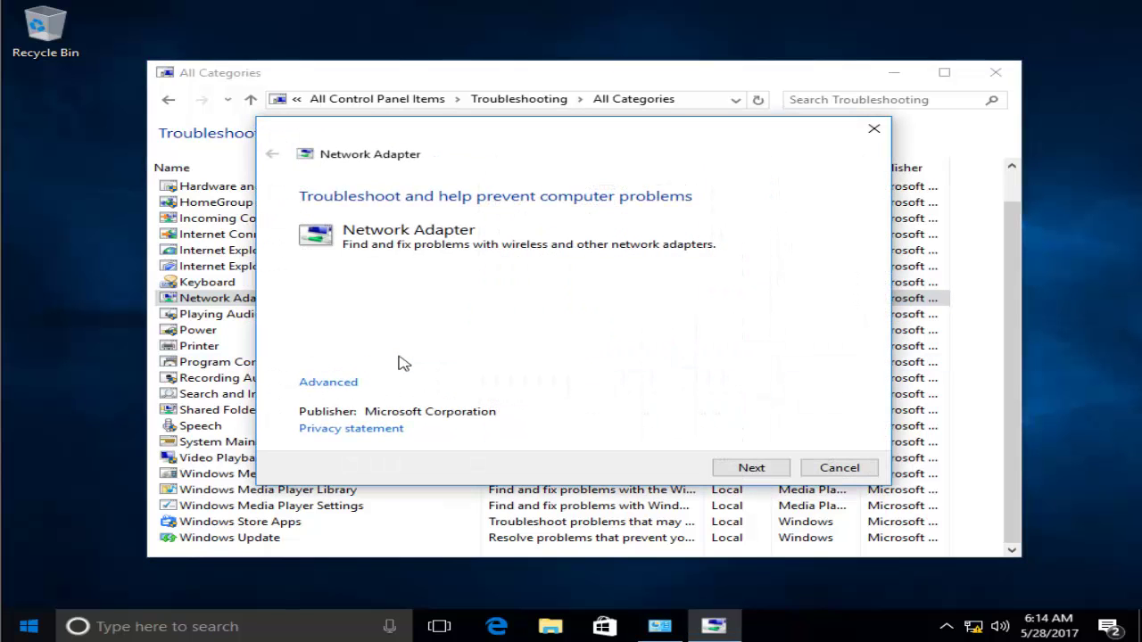
{"action": "left_click", "coordinate": [752, 468]}
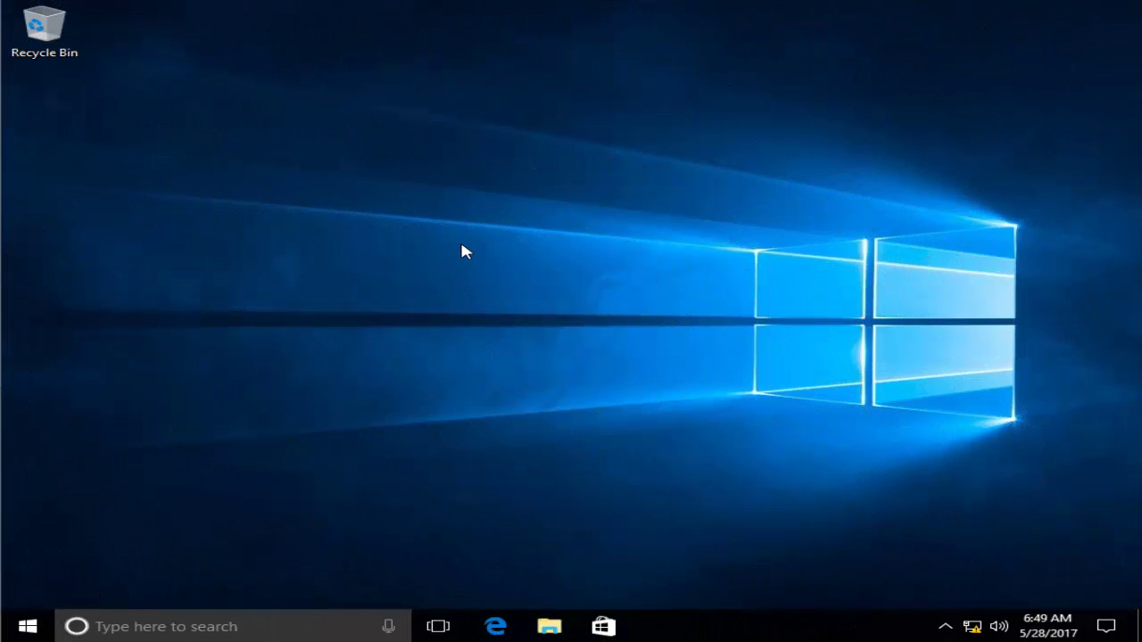
Step: Launch the Registry Editor with the regedit command and allow it to make changes to the device
{"action": "left_click_drag", "start_coordinate": [464, 237], "coordinate": [585, 277]}
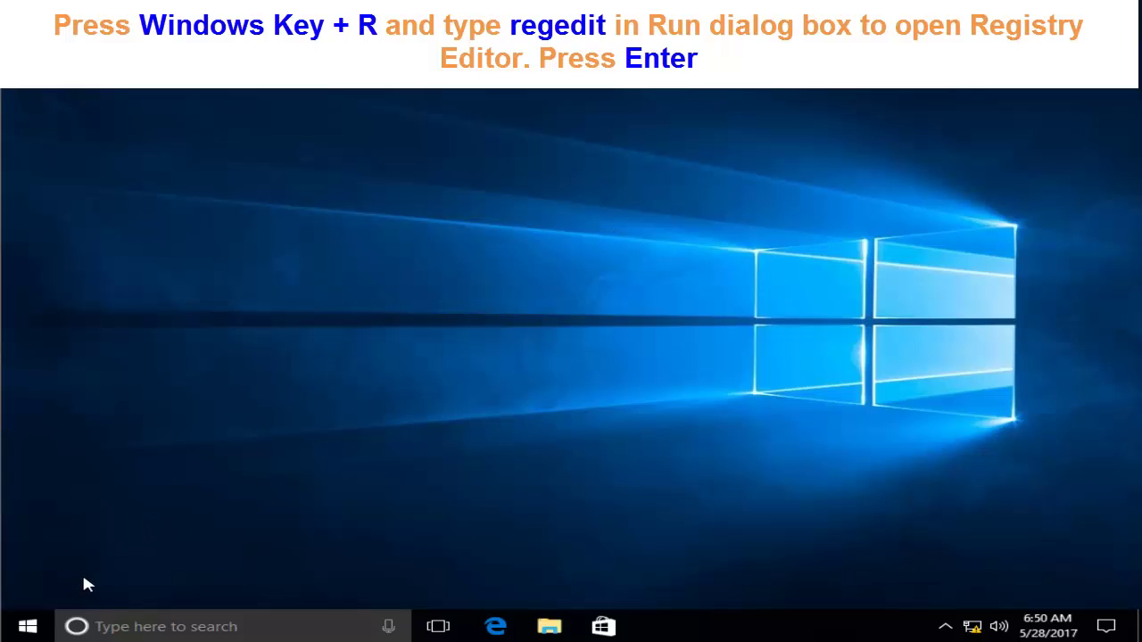
{"action": "key", "text": "super+r"}
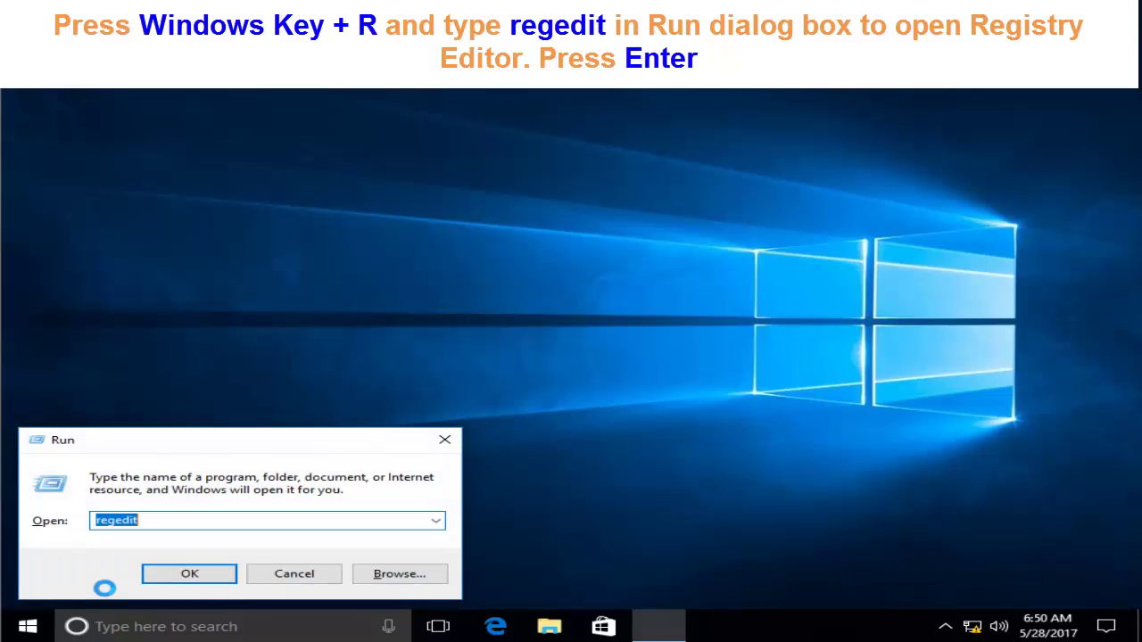
{"action": "left_click", "coordinate": [176, 529]}
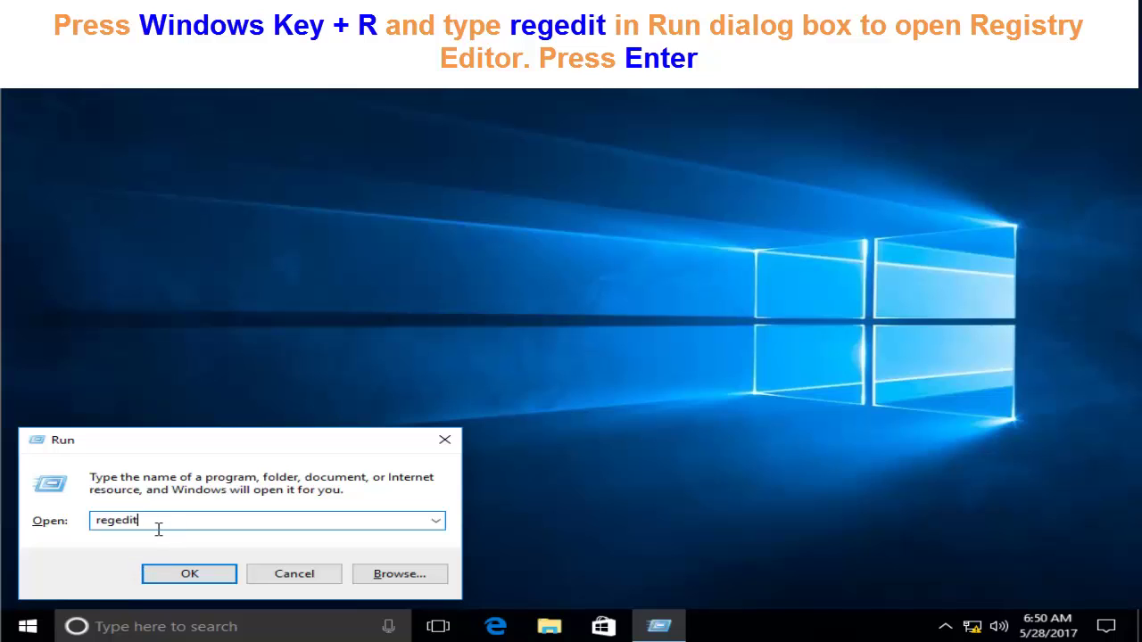
{"action": "left_click", "coordinate": [189, 574]}
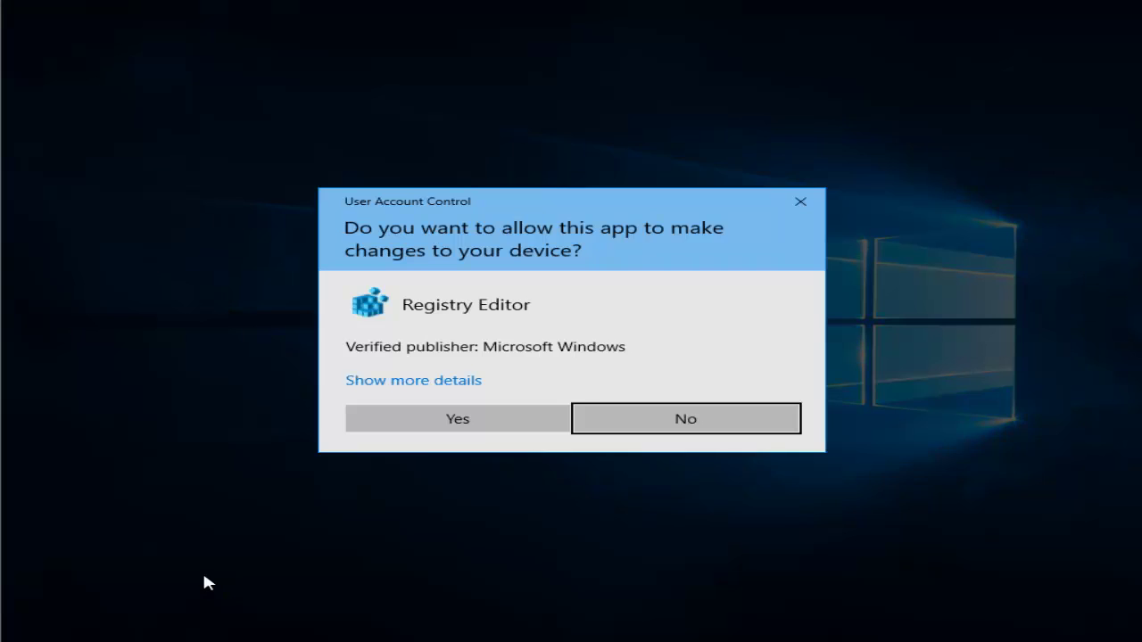
{"action": "left_click", "coordinate": [456, 423]}
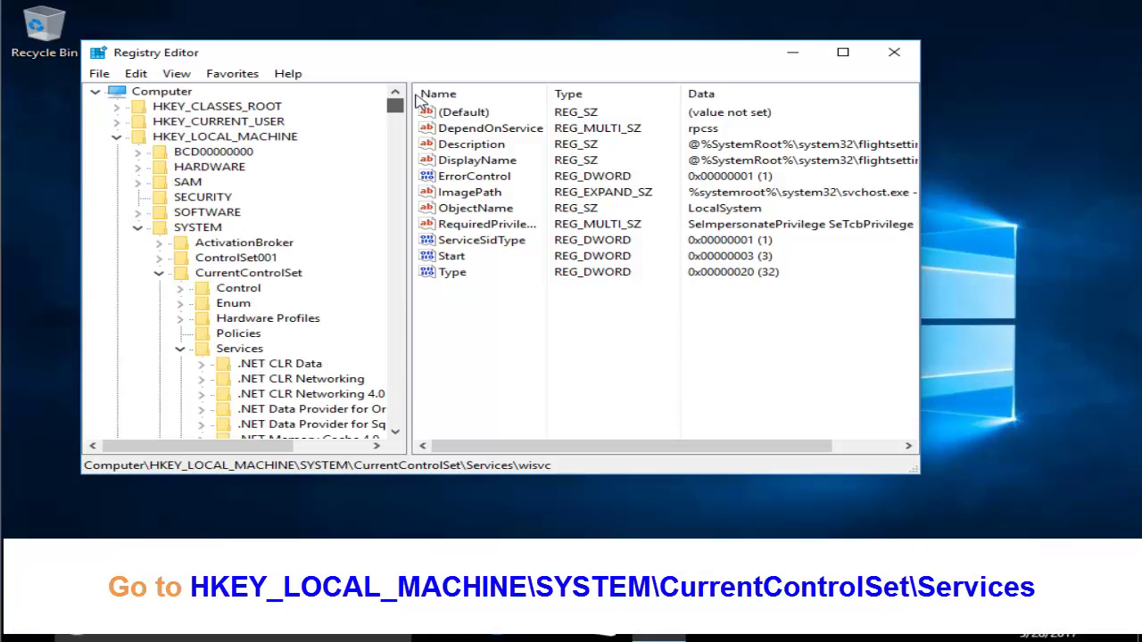
Step: Go to the registry key HKEY_LOCAL_MACHINE\SYSTEM\CurrentControlSet\Services
{"action": "left_click", "coordinate": [172, 142]}
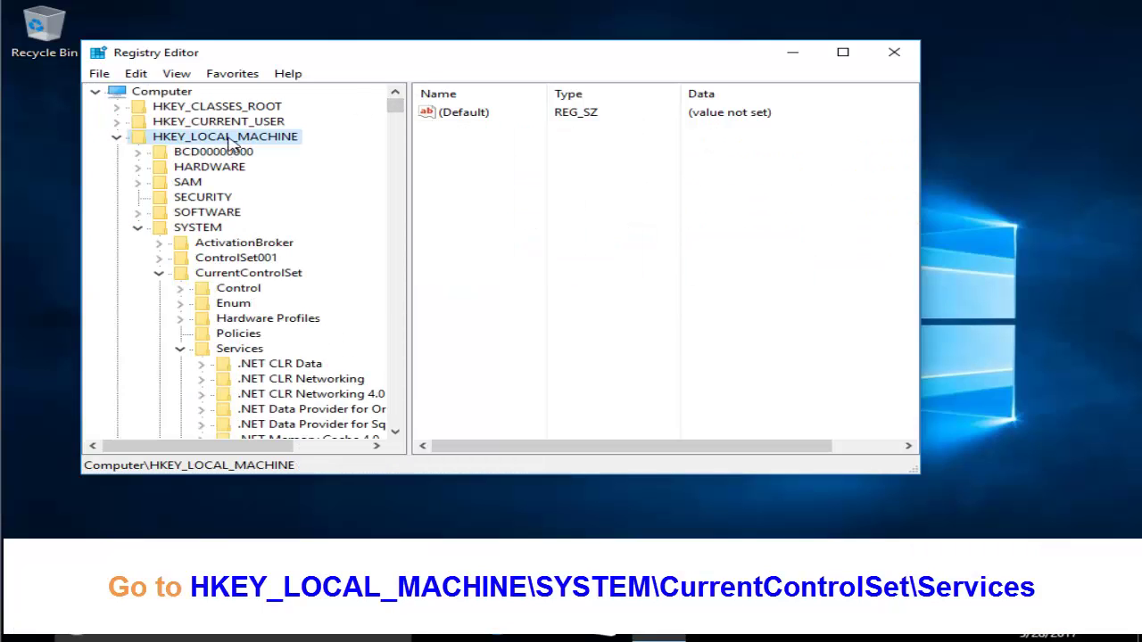
{"action": "left_click", "coordinate": [198, 228]}
{"action": "scroll", "coordinate": [227, 219], "scroll_direction": "down", "scroll_amount": 1}
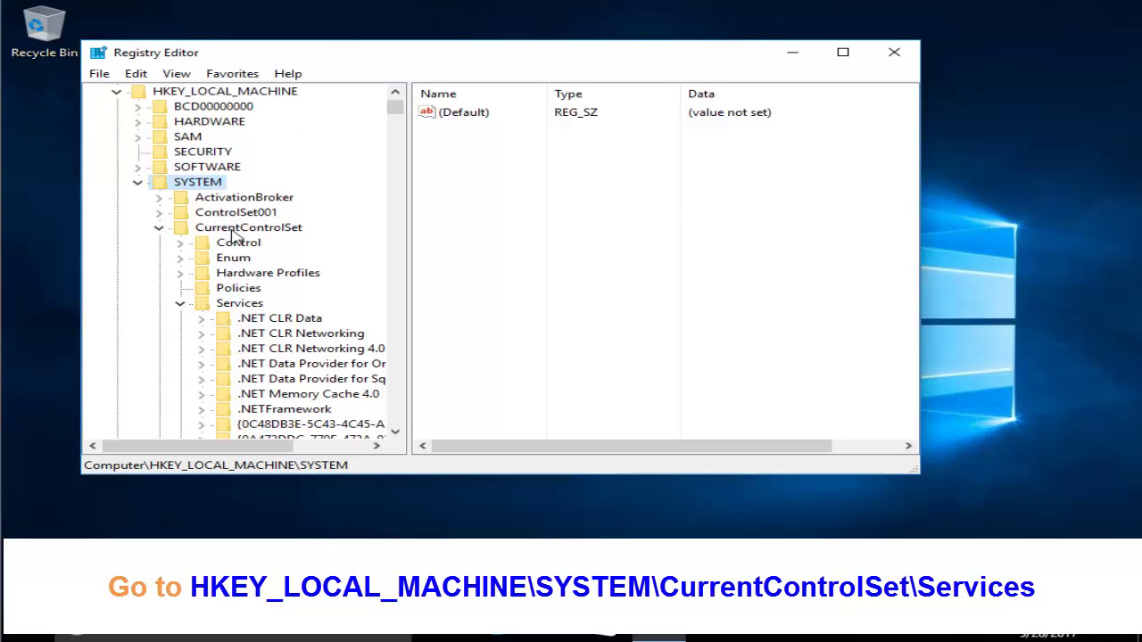
{"action": "left_click", "coordinate": [240, 229]}
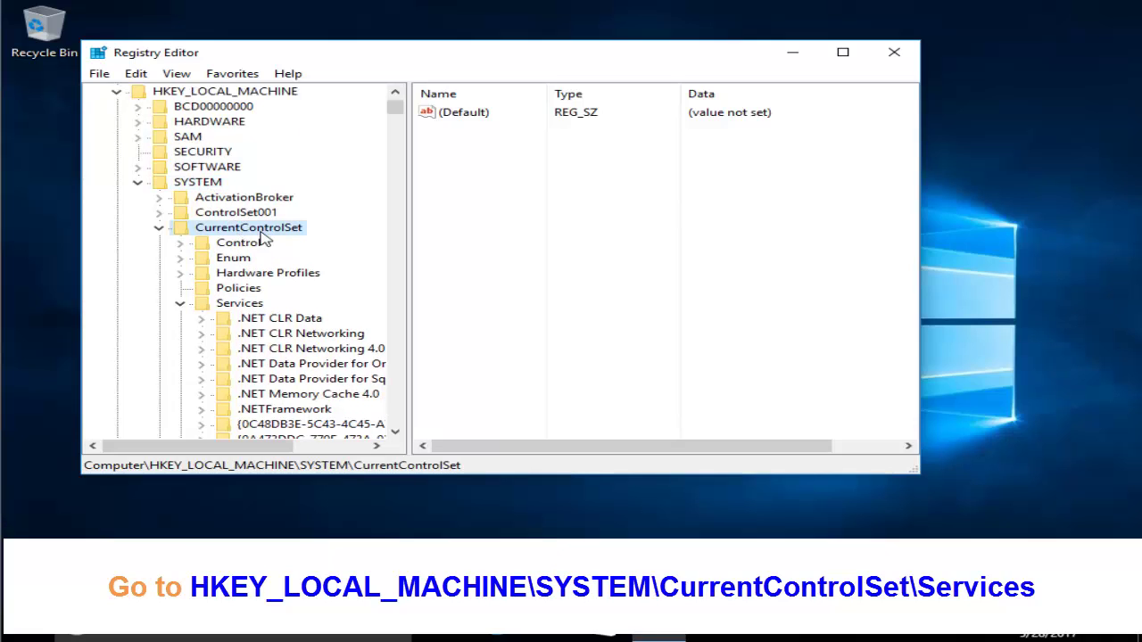
{"action": "left_click", "coordinate": [239, 305]}
Step: Find the Winsock key under Services and permanently delete it with all of its subkeys
{"action": "scroll", "coordinate": [241, 312], "scroll_direction": "down", "scroll_amount": 7}
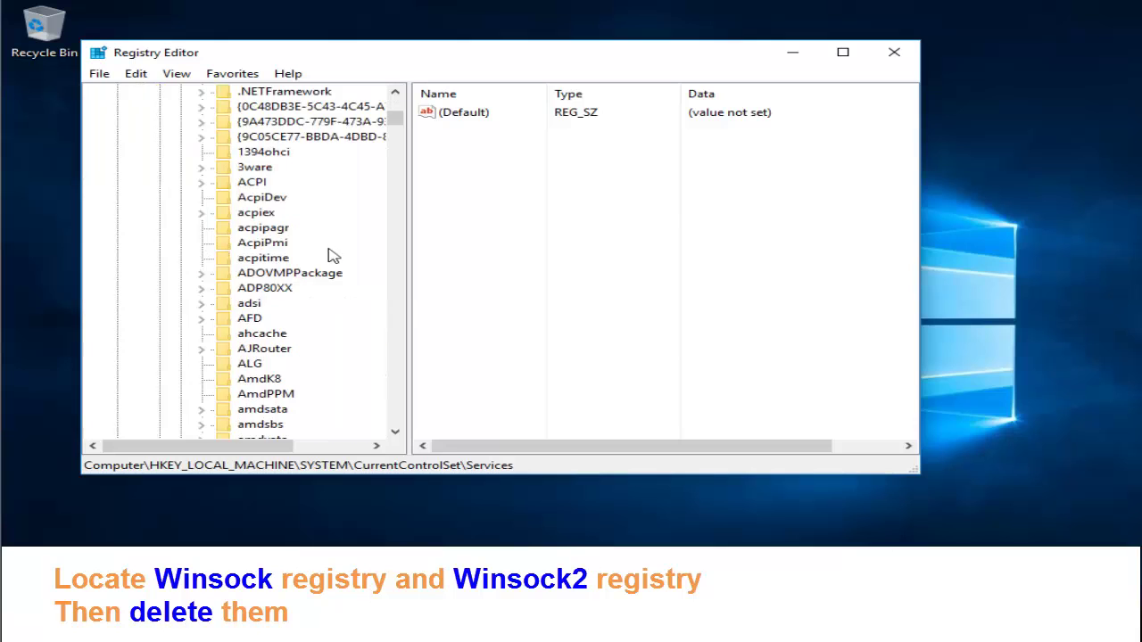
{"action": "scroll", "coordinate": [294, 294], "scroll_direction": "down", "scroll_amount": 20}
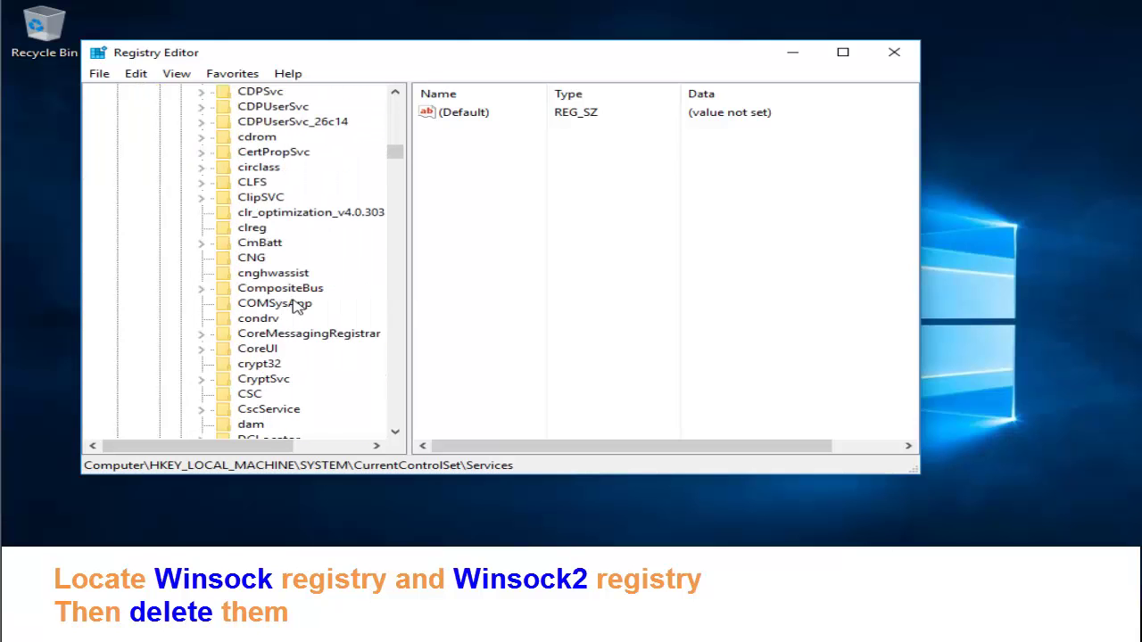
{"action": "scroll", "coordinate": [297, 305], "scroll_direction": "down", "scroll_amount": 8}
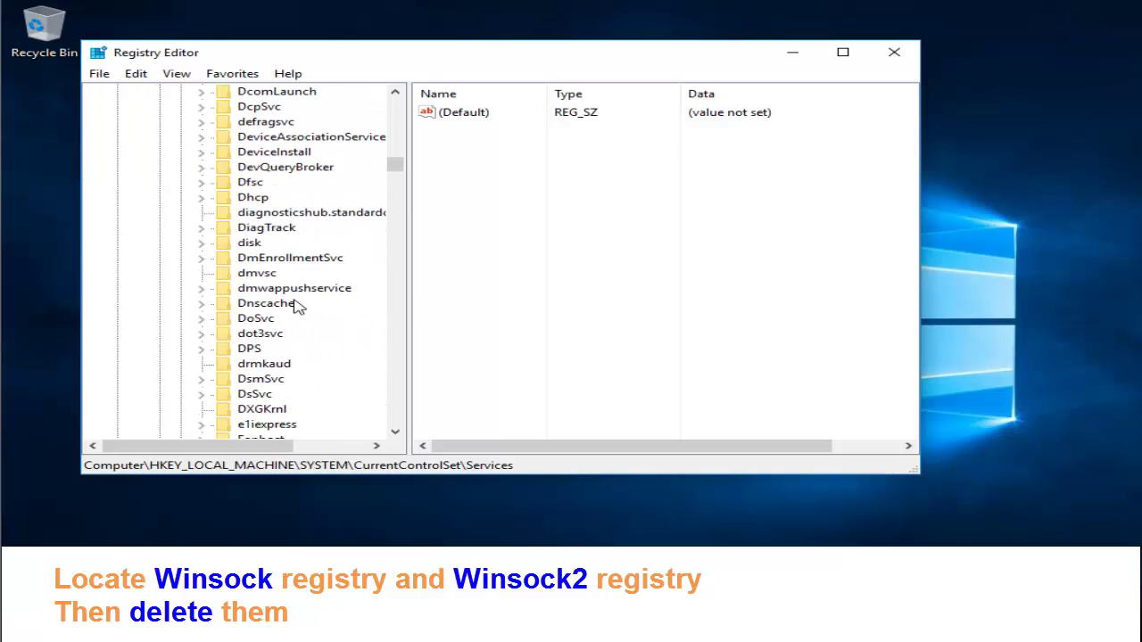
{"action": "scroll", "coordinate": [297, 305], "scroll_direction": "up", "scroll_amount": 2}
{"action": "key", "text": "w"}
{"action": "key", "text": "w"}
{"action": "key", "text": "w"}
{"action": "key", "text": "w"}
{"action": "key", "text": "w"}
{"action": "key", "text": "w"}
{"action": "key", "text": "w"}
{"action": "key", "text": "w"}
{"action": "key", "text": "w"}
{"action": "key", "text": "w"}
{"action": "key", "text": "w"}
{"action": "key", "text": "w"}
{"action": "key", "text": "w"}
{"action": "key", "text": "w"}
{"action": "key", "text": "w"}
{"action": "key", "text": "w"}
{"action": "key", "text": "w"}
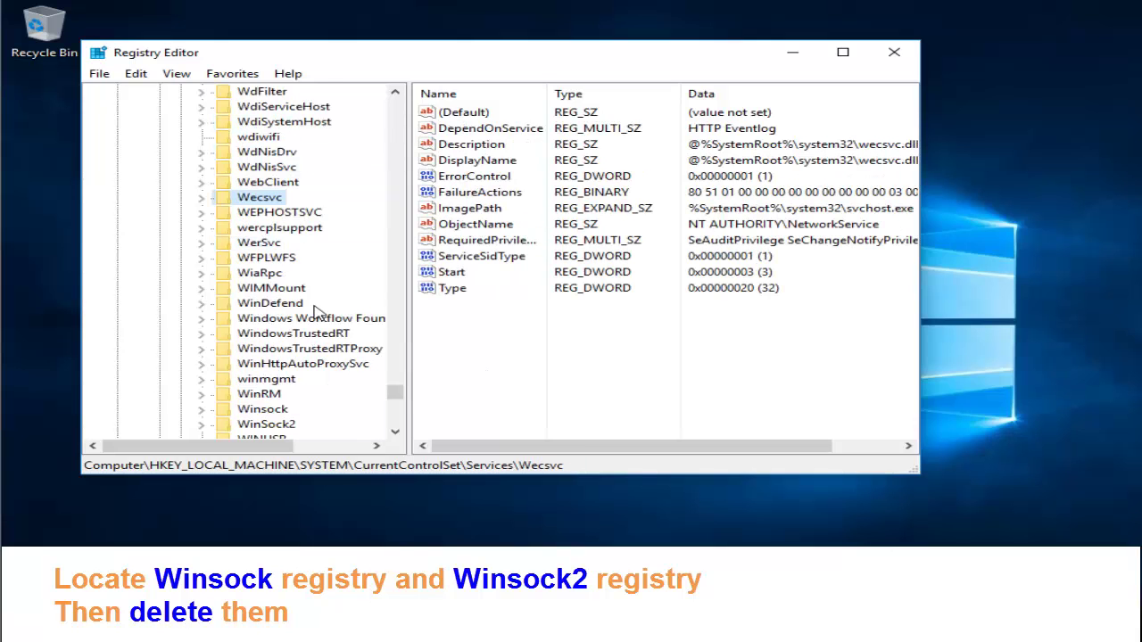
{"action": "scroll", "coordinate": [320, 322], "scroll_direction": "down", "scroll_amount": 1}
{"action": "left_click", "coordinate": [263, 273]}
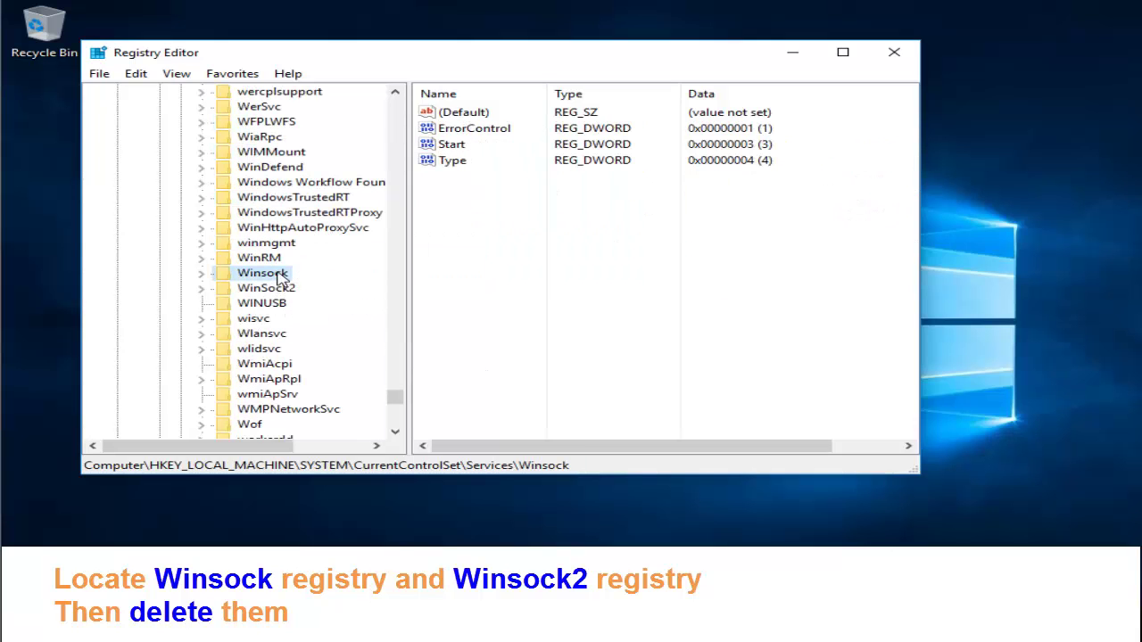
{"action": "scroll", "coordinate": [284, 234], "scroll_direction": "down", "scroll_amount": 1}
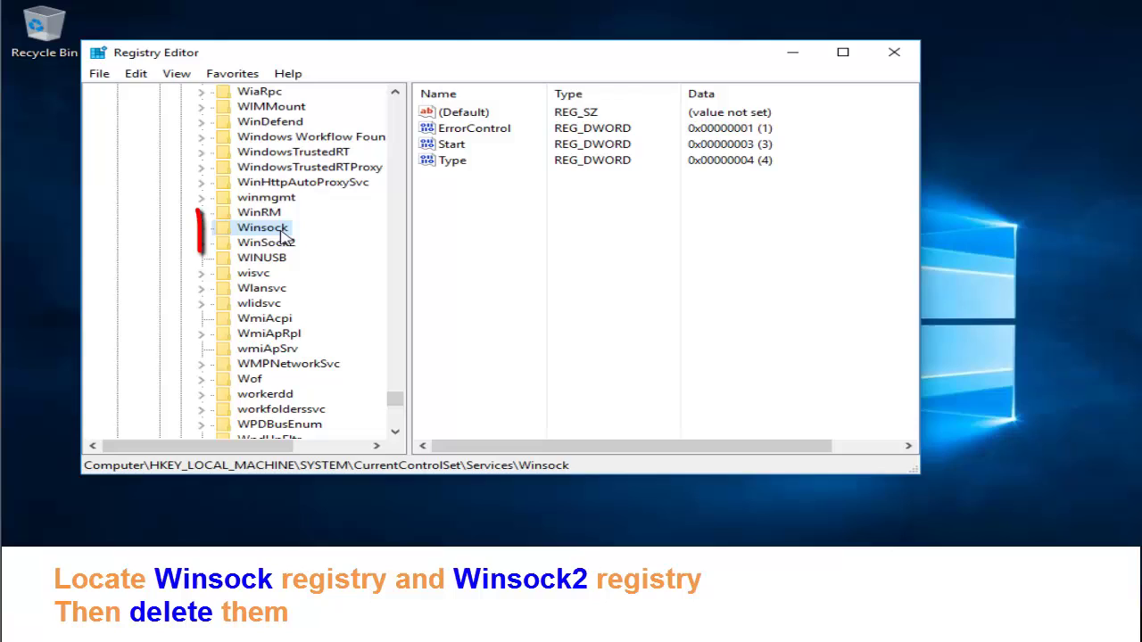
{"action": "left_click", "coordinate": [266, 242]}
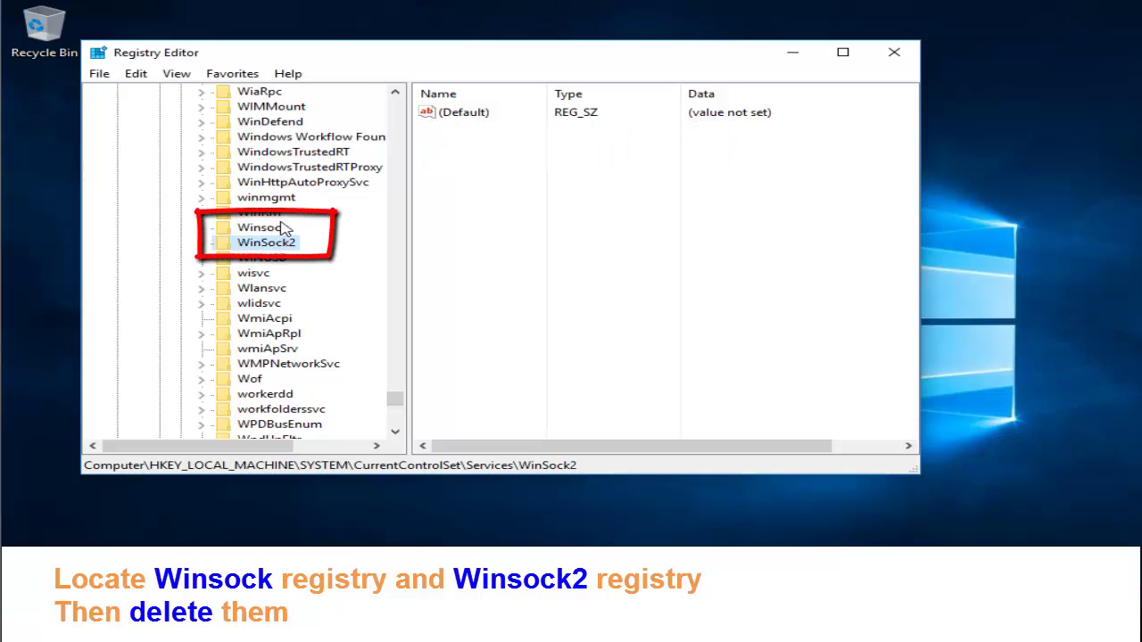
{"action": "left_click", "coordinate": [263, 229]}
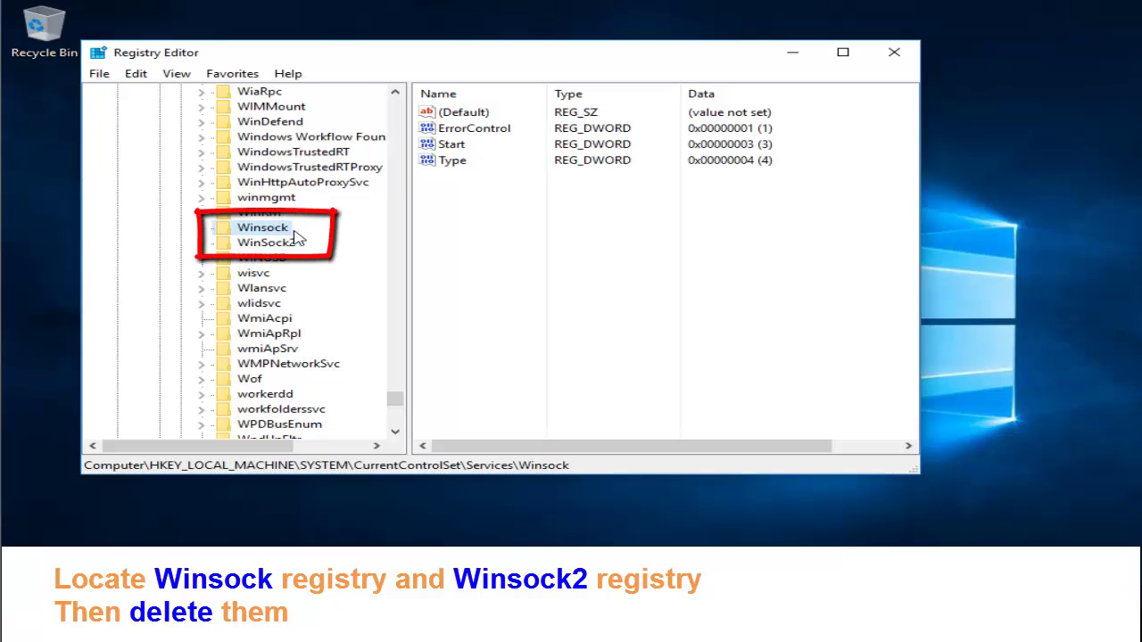
{"action": "right_click", "coordinate": [278, 228]}
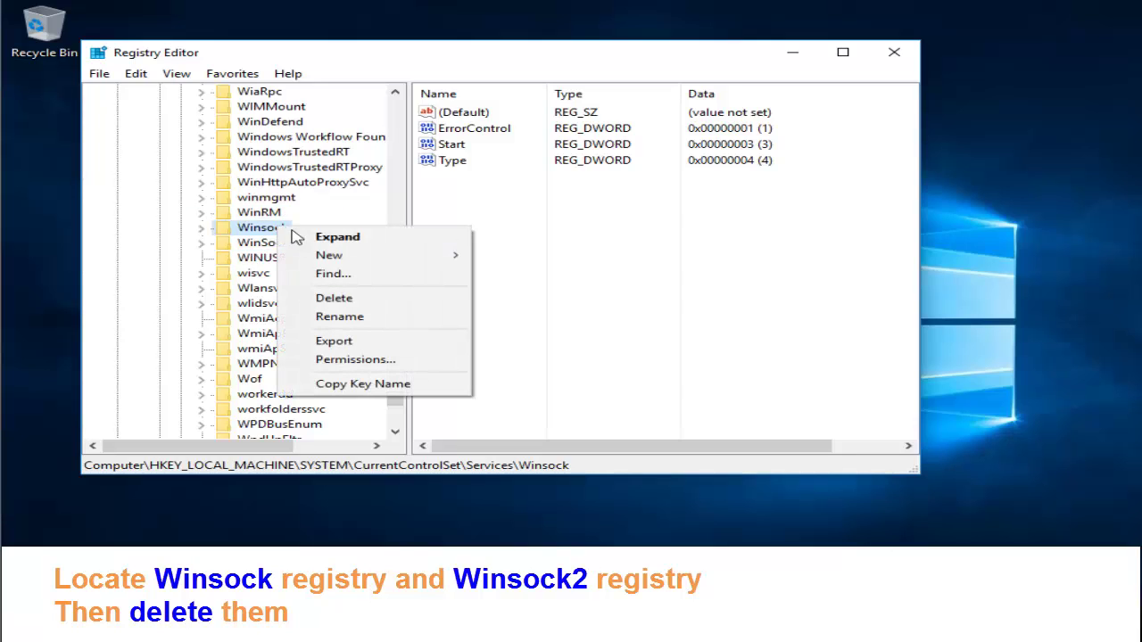
{"action": "left_click", "coordinate": [348, 302]}
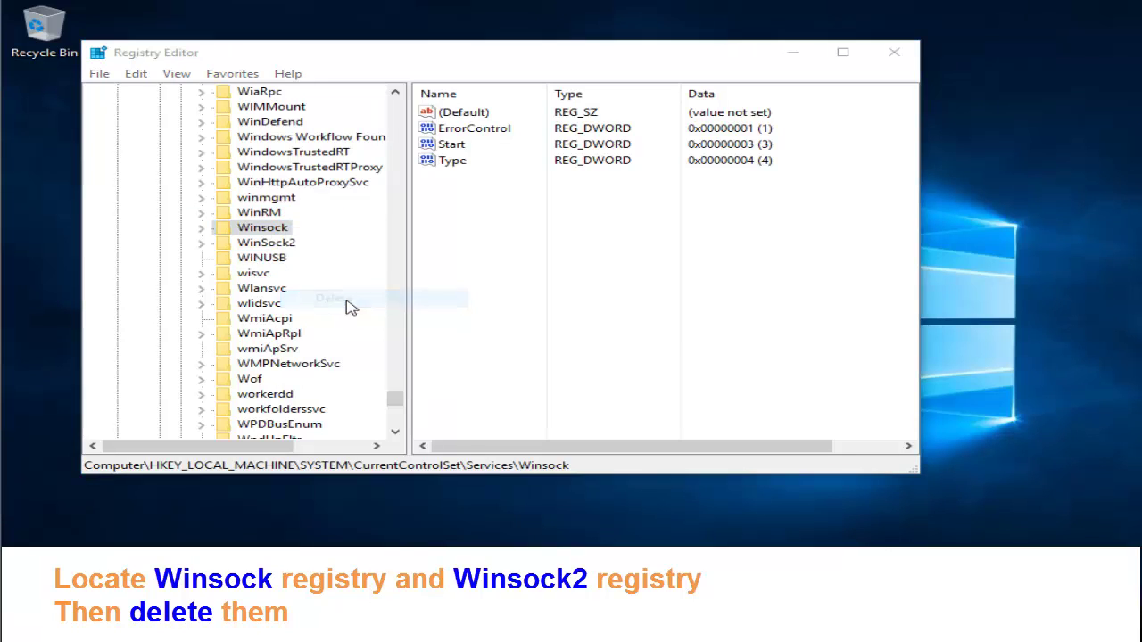
{"action": "left_click", "coordinate": [693, 309]}
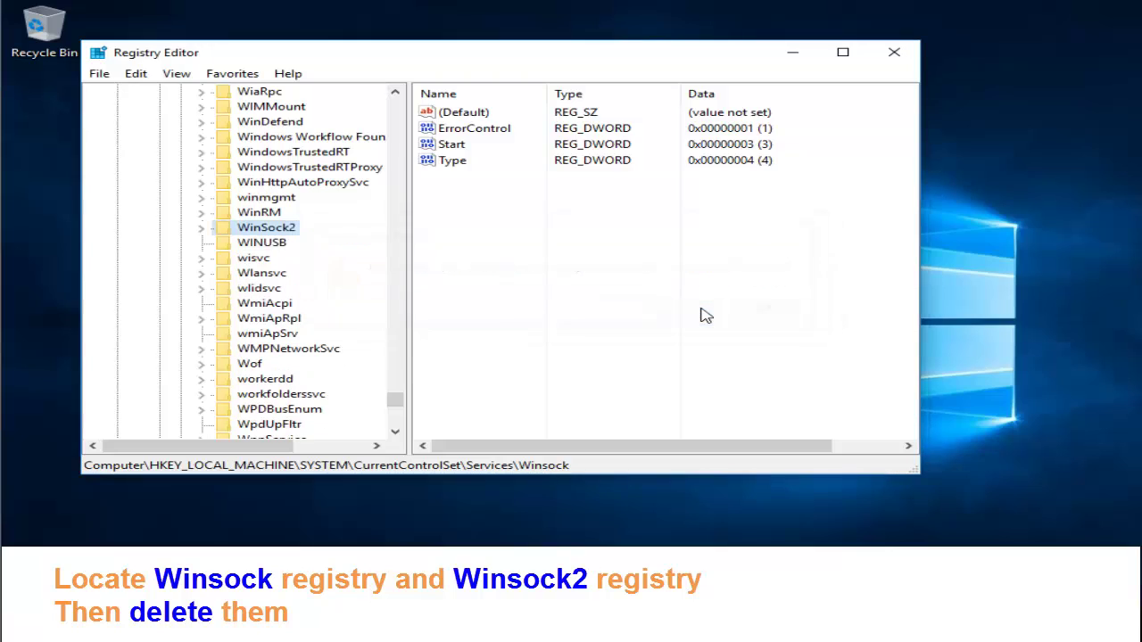
Step: Permanently delete the WinSock2 key with all of its subkeys and close the Registry Editor
{"action": "right_click", "coordinate": [264, 232]}
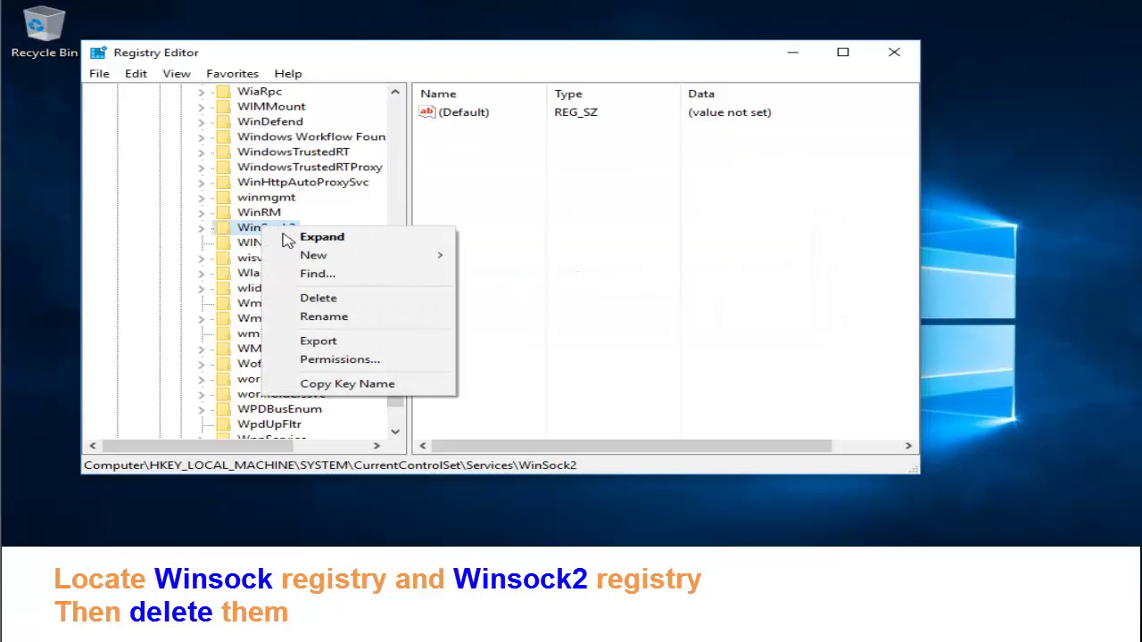
{"action": "left_click", "coordinate": [325, 303]}
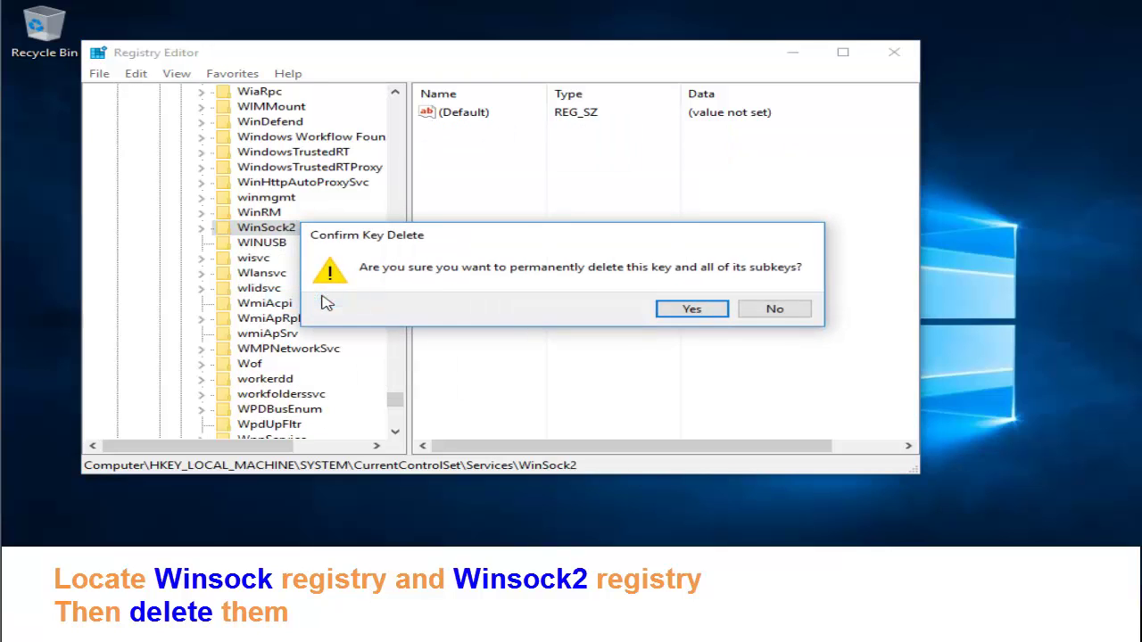
{"action": "left_click", "coordinate": [693, 309]}
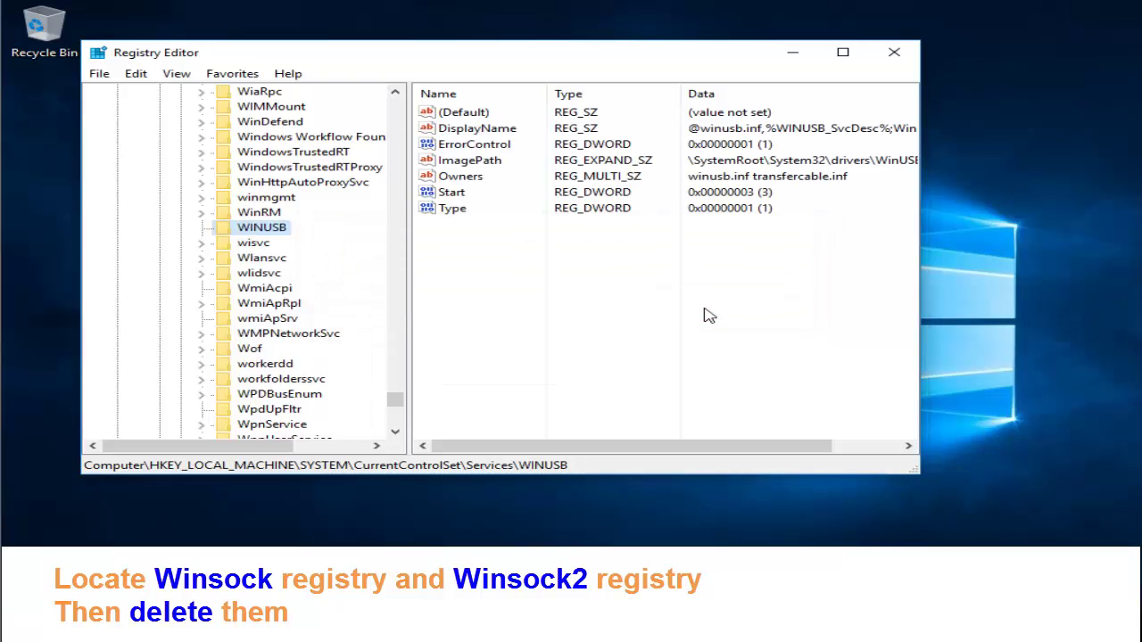
{"action": "left_click", "coordinate": [910, 57]}
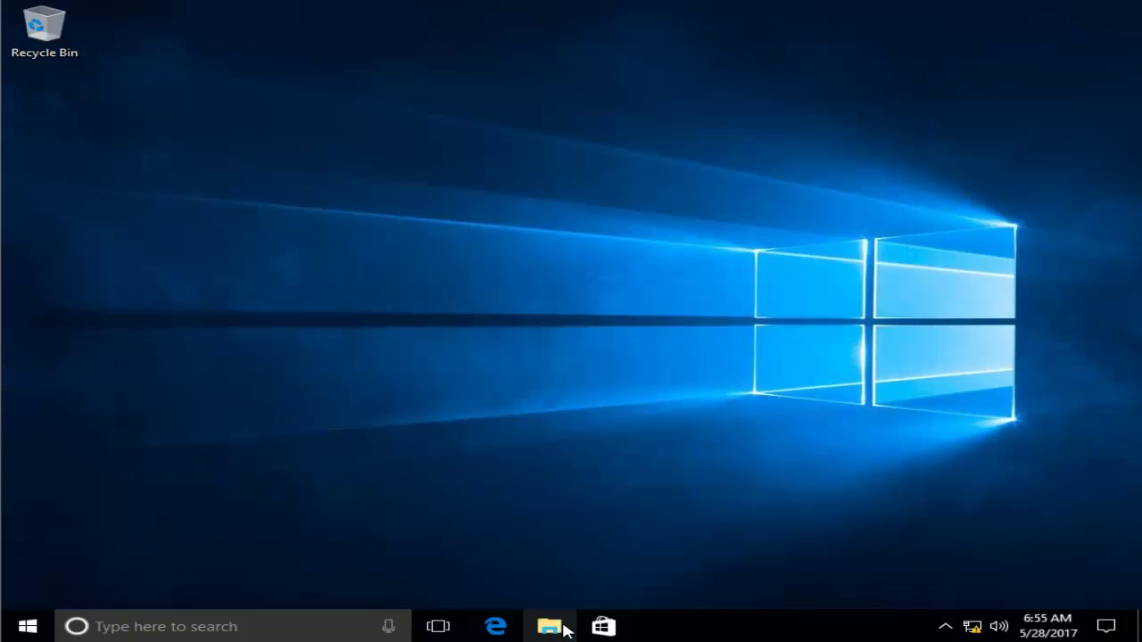
Step: Move the downloaded winsock and winsock2 registration files from the Downloads folder to the desktop and close File Explorer
{"action": "left_click", "coordinate": [563, 630]}
{"action": "left_click", "coordinate": [332, 221]}
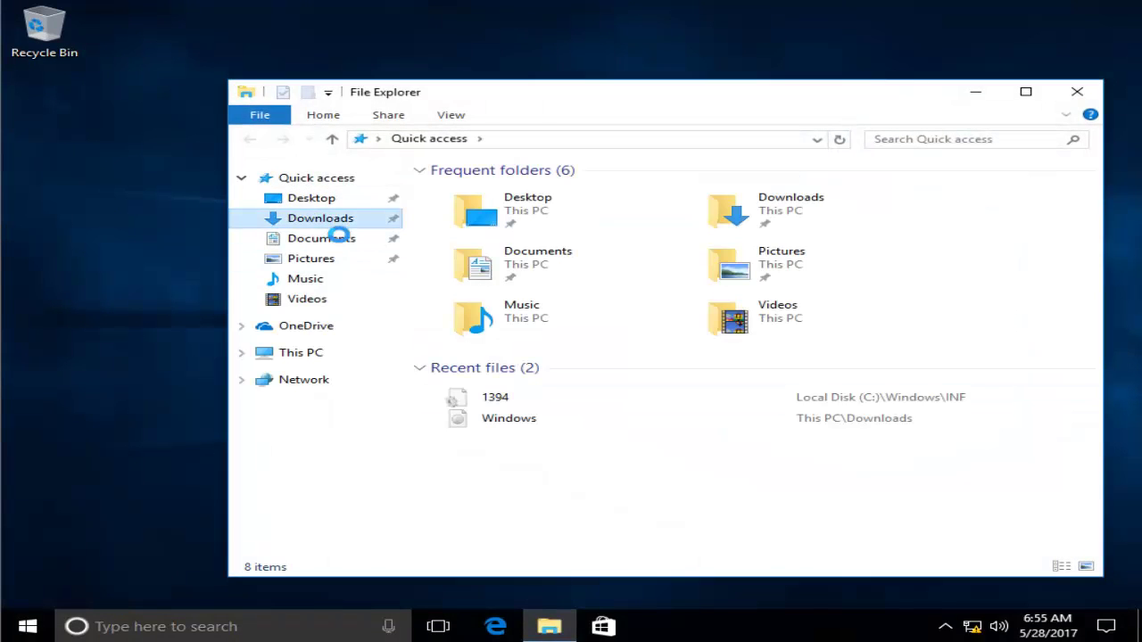
{"action": "left_click_drag", "start_coordinate": [503, 285], "coordinate": [474, 234]}
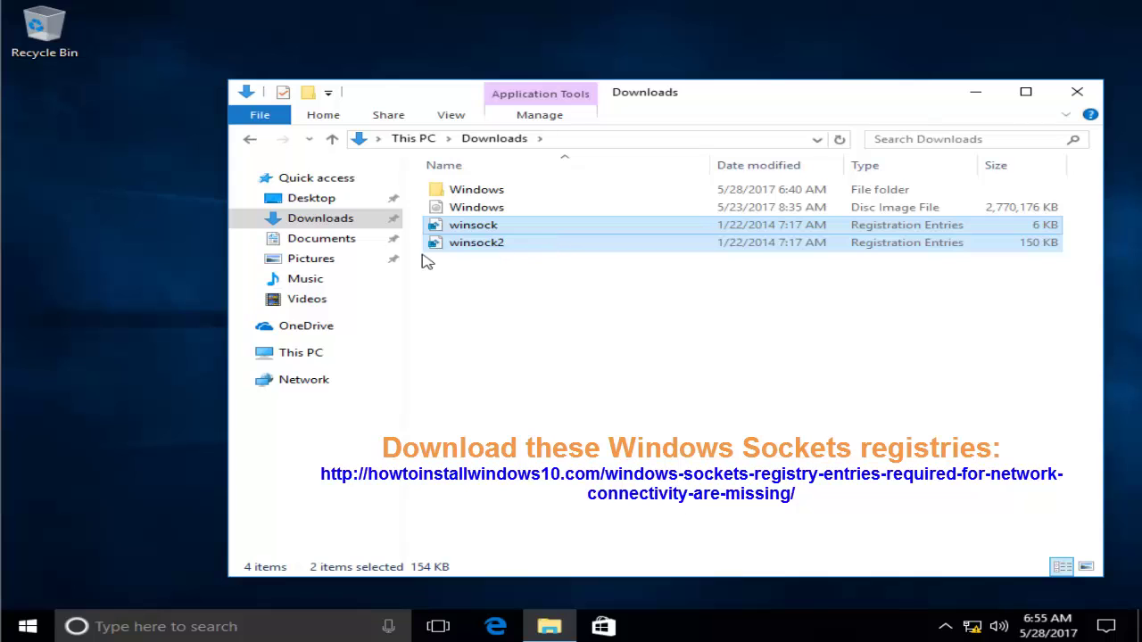
{"action": "left_click_drag", "start_coordinate": [430, 244], "coordinate": [109, 214]}
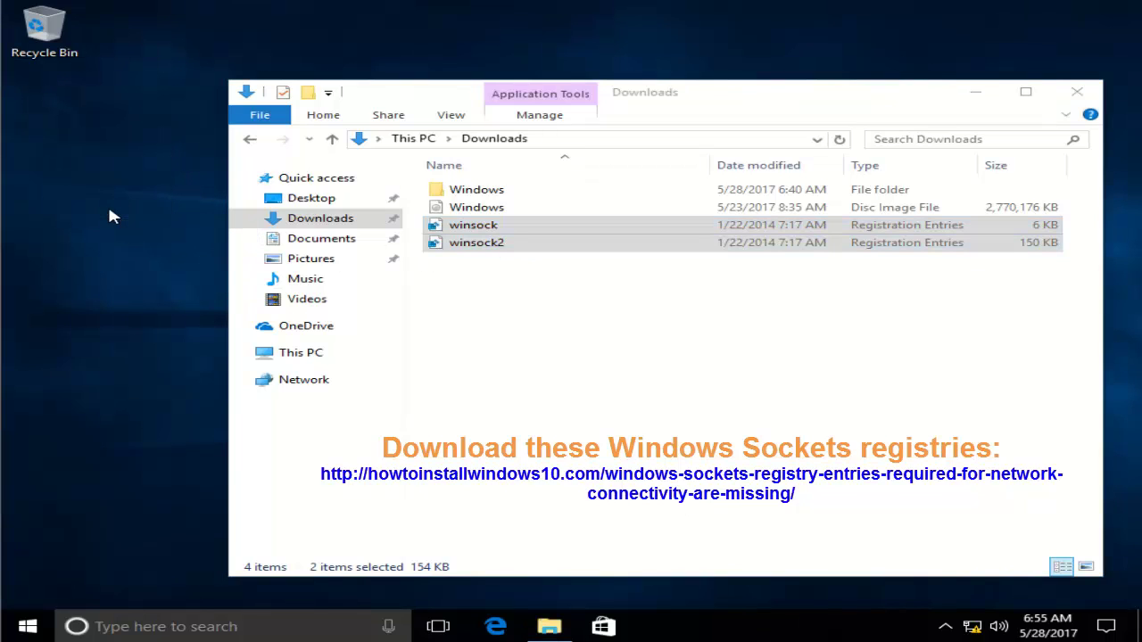
{"action": "left_click", "coordinate": [1077, 93]}
{"action": "left_click", "coordinate": [521, 232]}
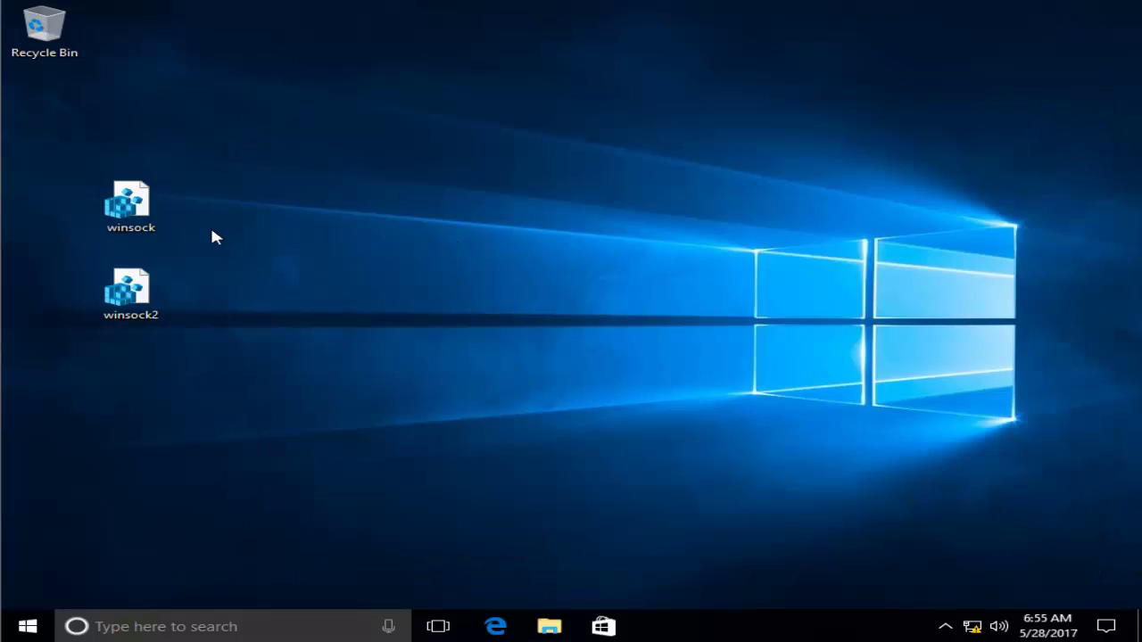
Step: Merge the winsock file on the desktop into the registry, allowing Registry Editor to make changes and accepting the confirmations
{"action": "right_click", "coordinate": [147, 217]}
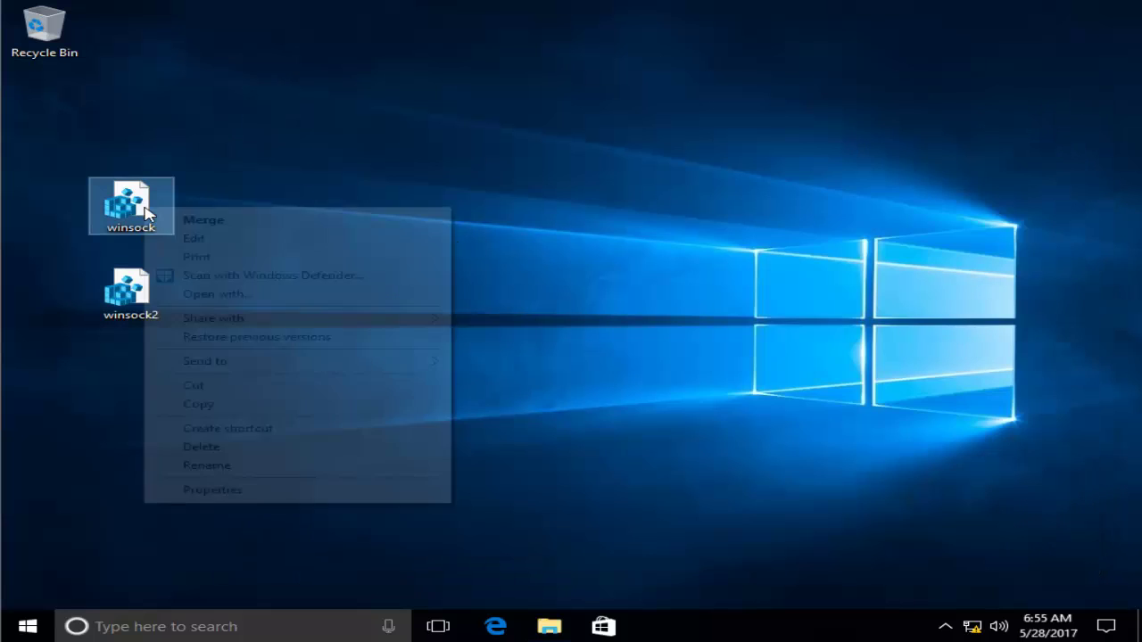
{"action": "left_click", "coordinate": [233, 222]}
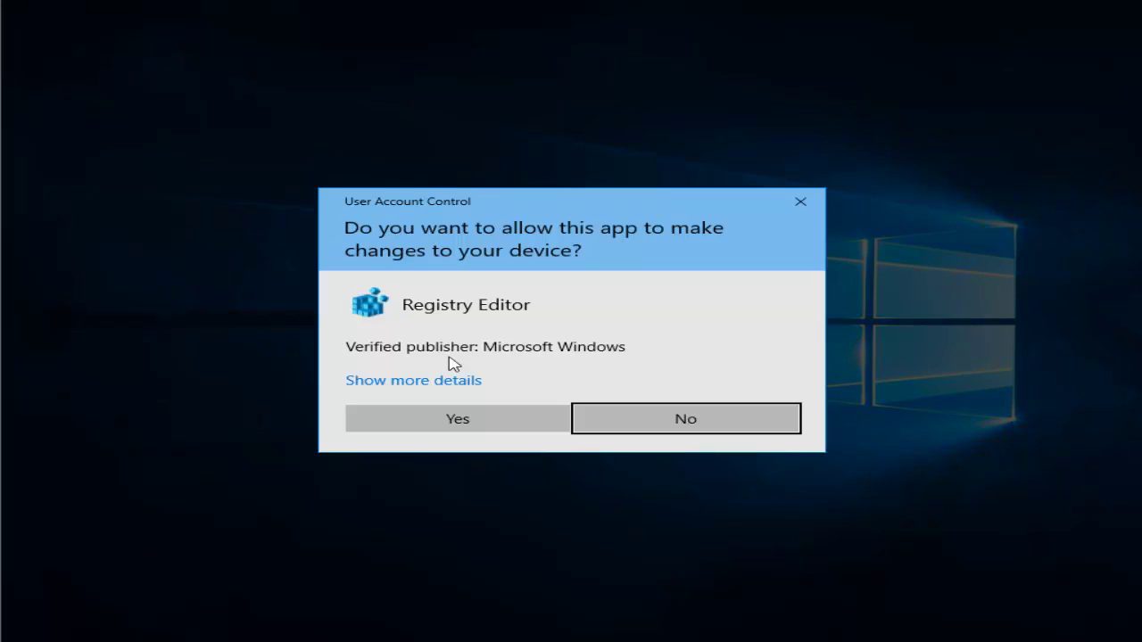
{"action": "left_click", "coordinate": [463, 419]}
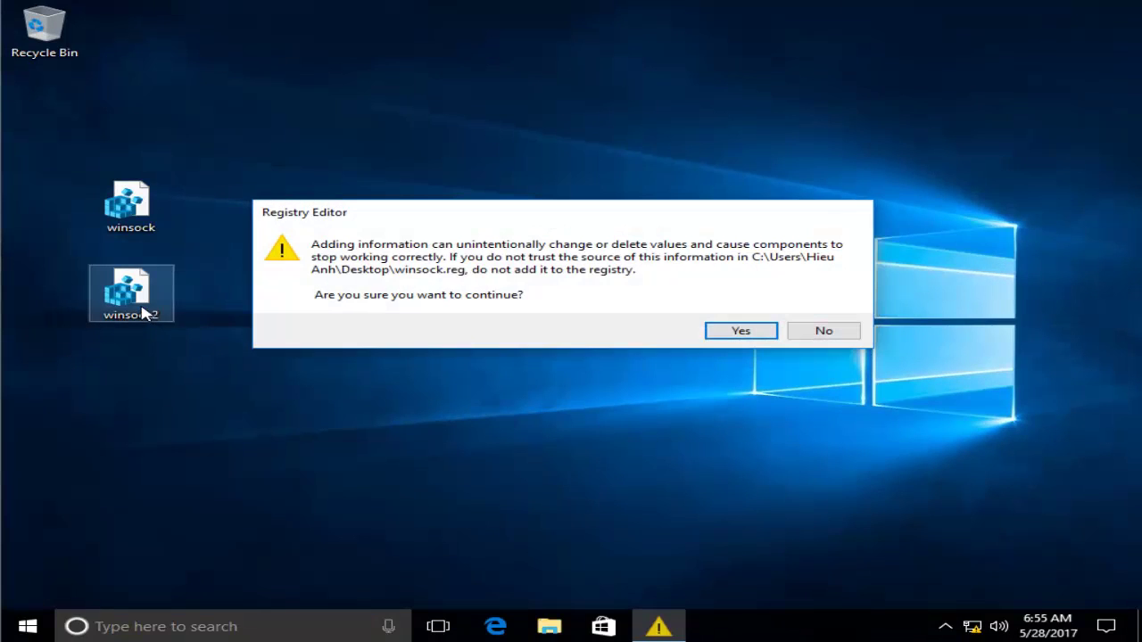
{"action": "left_click", "coordinate": [745, 336]}
{"action": "left_click", "coordinate": [745, 336]}
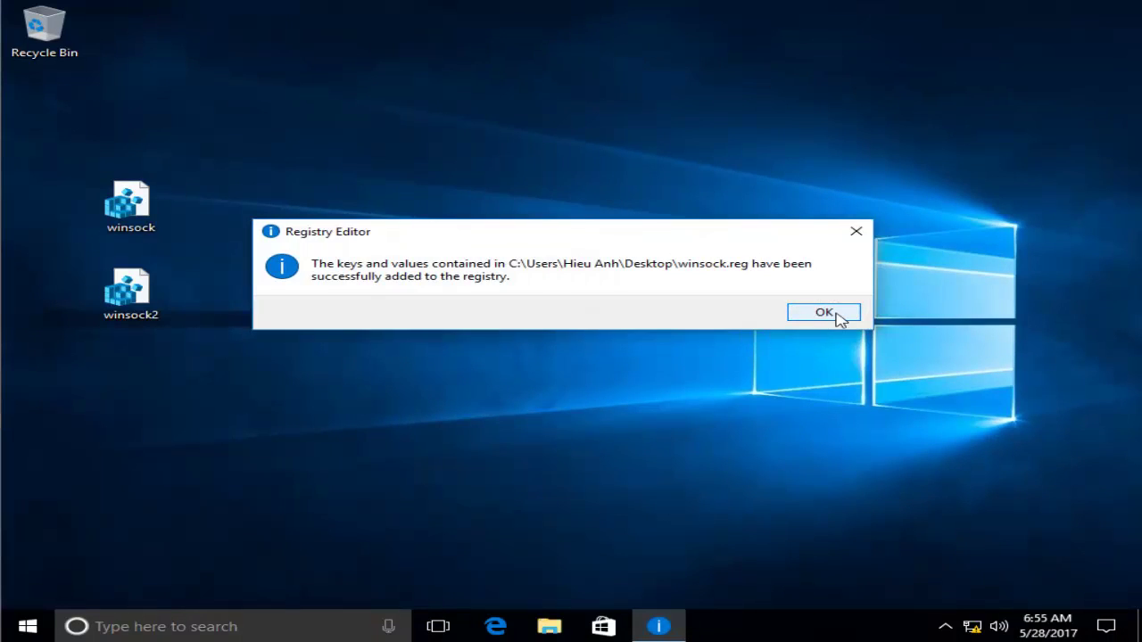
{"action": "left_click", "coordinate": [842, 316]}
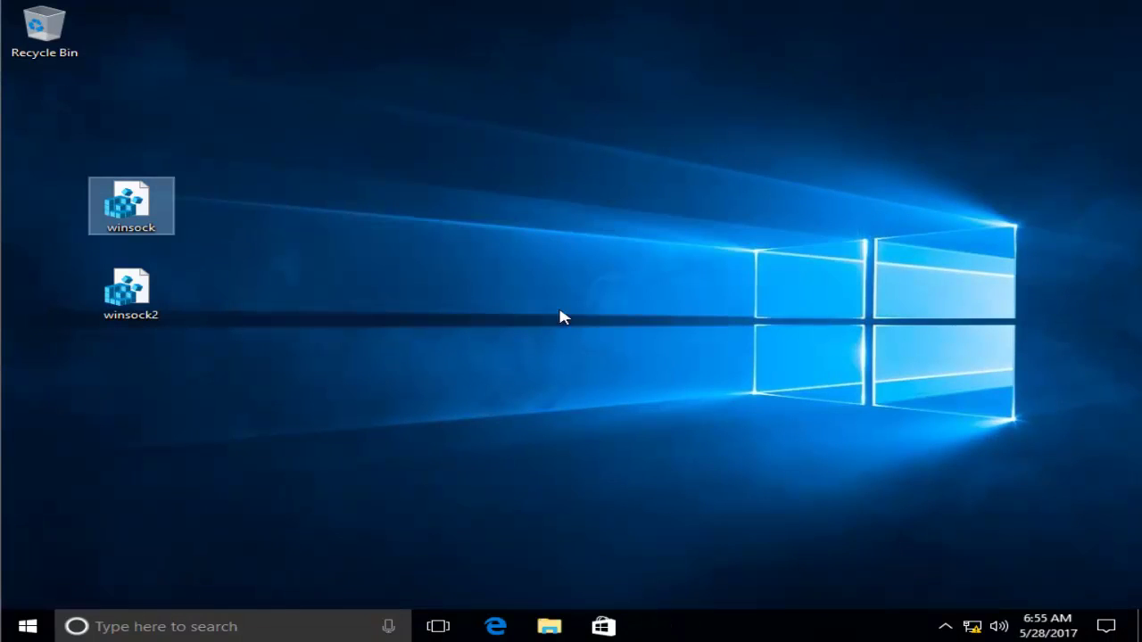
Step: Merge the winsock2 file on the desktop into the registry and accept all permission and confirmation prompts
{"action": "right_click", "coordinate": [142, 305]}
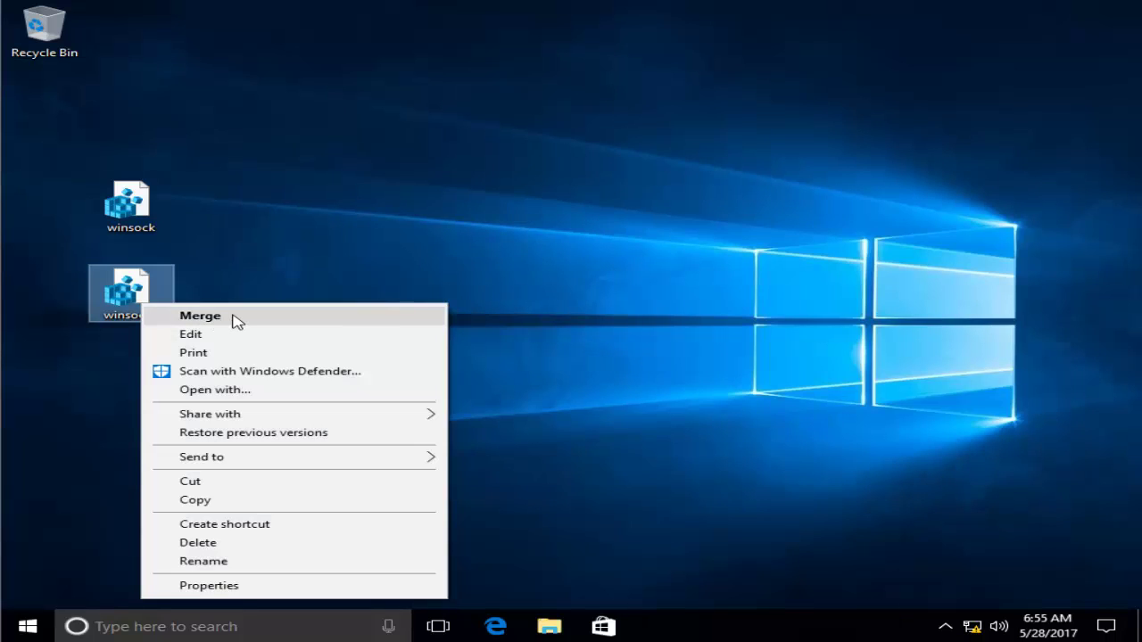
{"action": "left_click", "coordinate": [234, 316]}
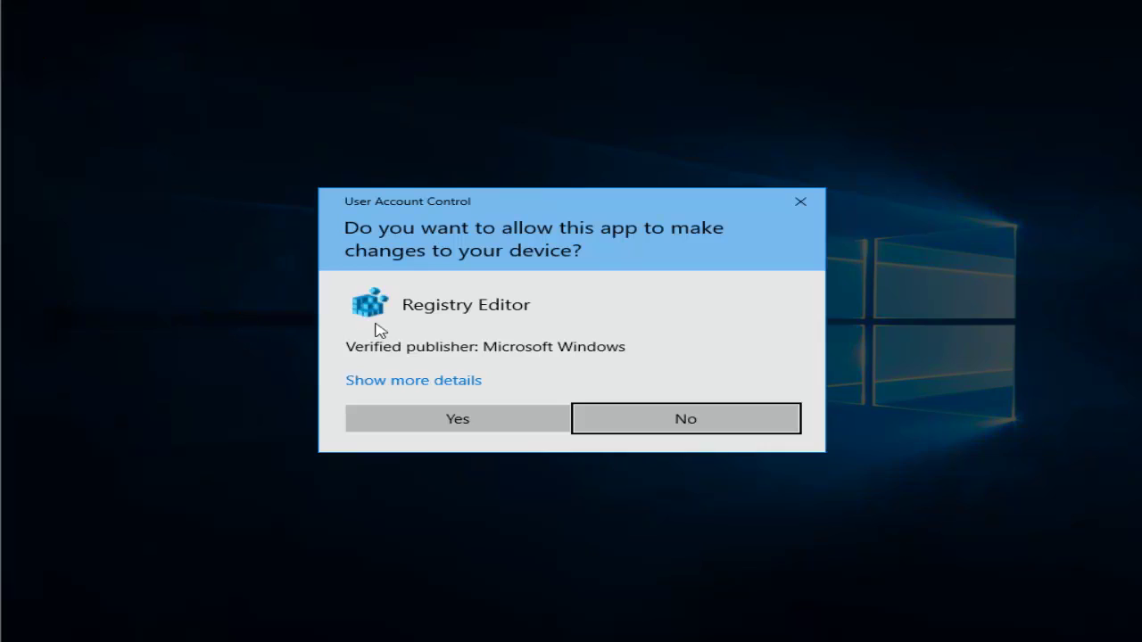
{"action": "left_click", "coordinate": [473, 423]}
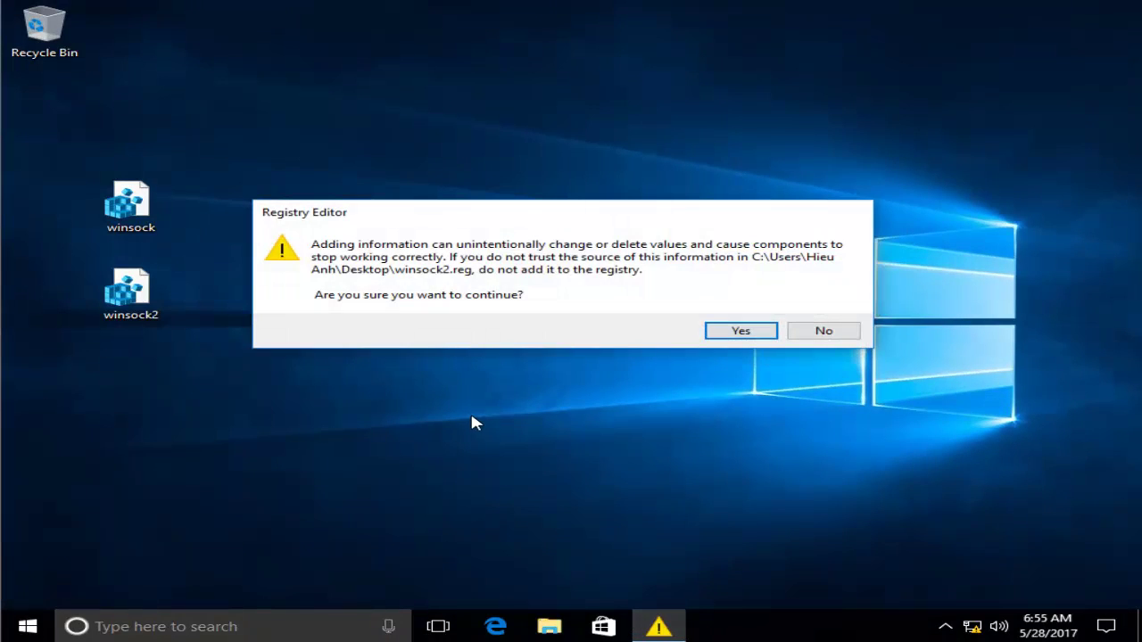
{"action": "left_click", "coordinate": [756, 332]}
{"action": "left_click", "coordinate": [823, 314]}
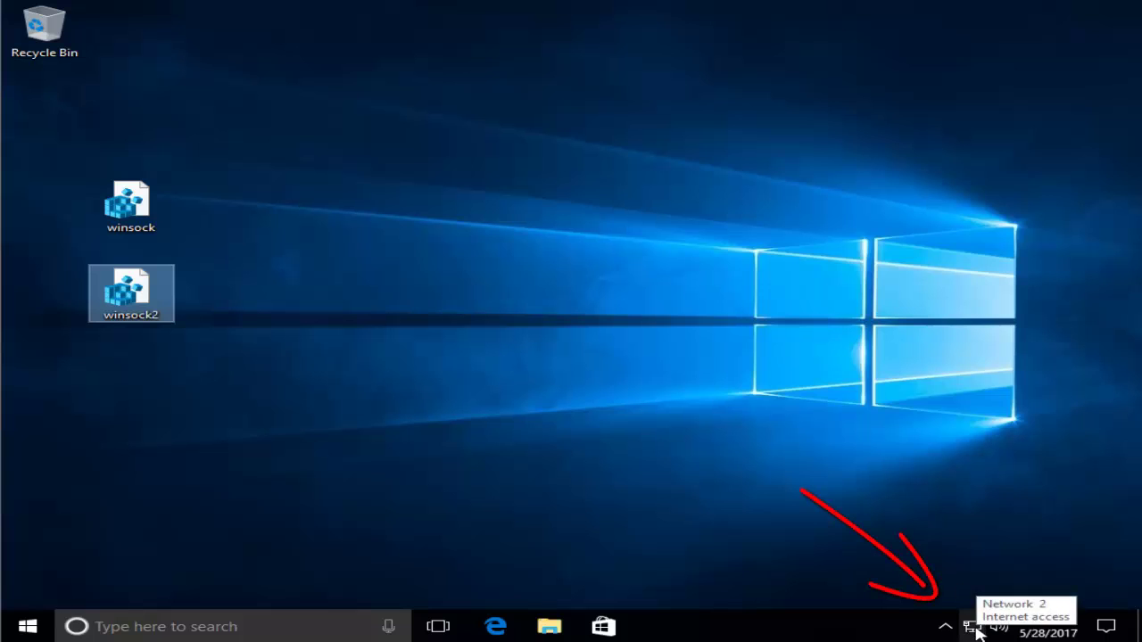
Step: Restart the computer and sign back in to Windows with the account password
{"action": "left_click", "coordinate": [37, 630]}
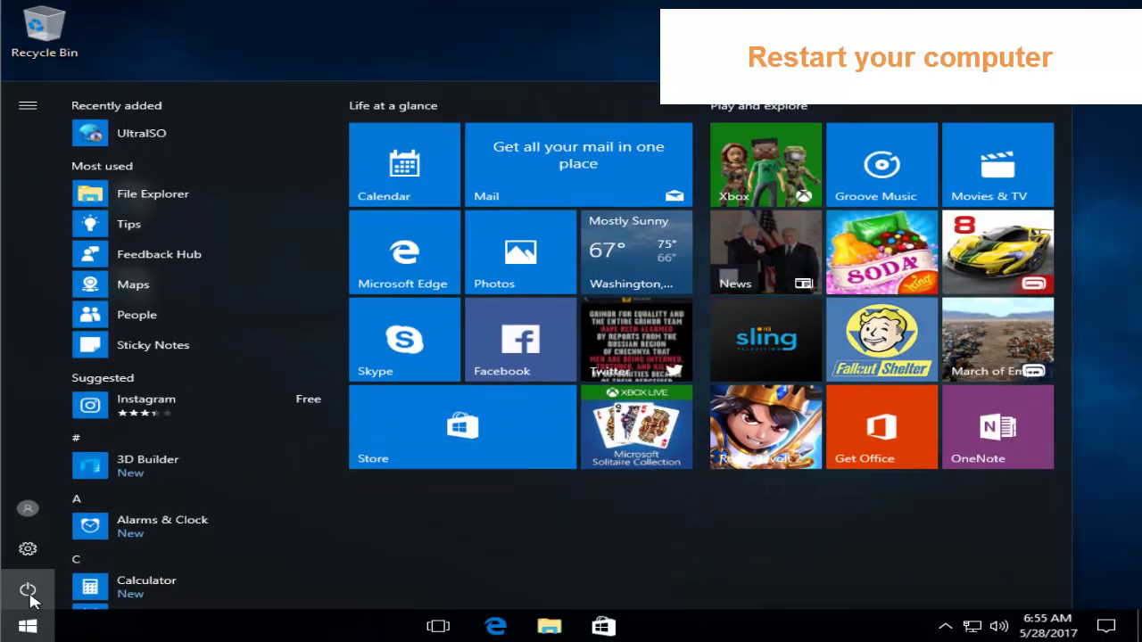
{"action": "left_click", "coordinate": [29, 594]}
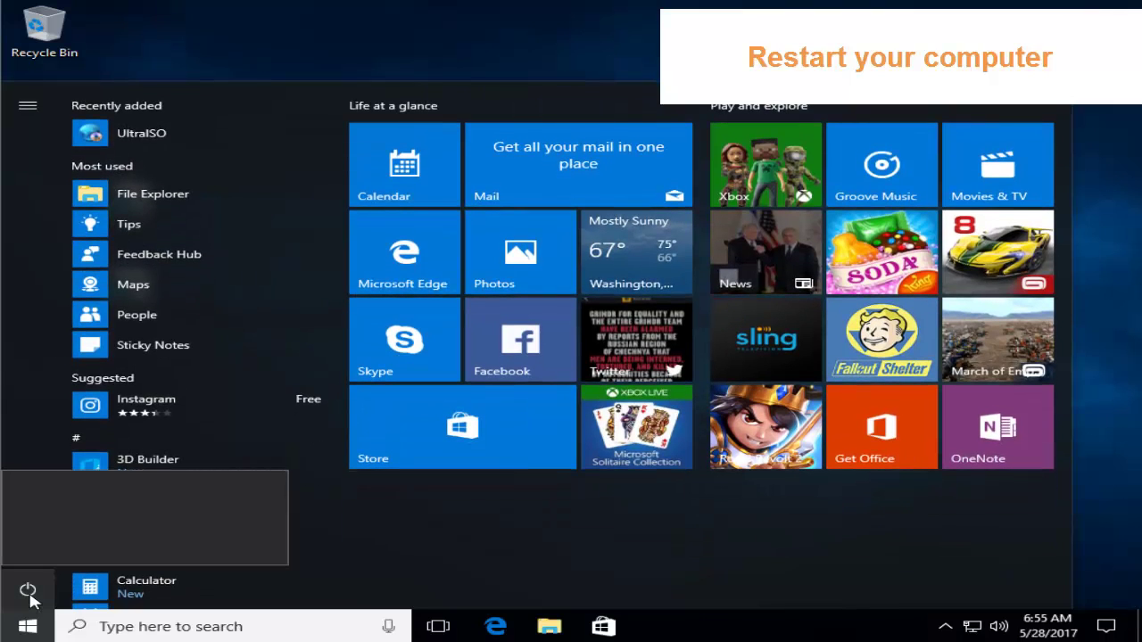
{"action": "left_click", "coordinate": [36, 545]}
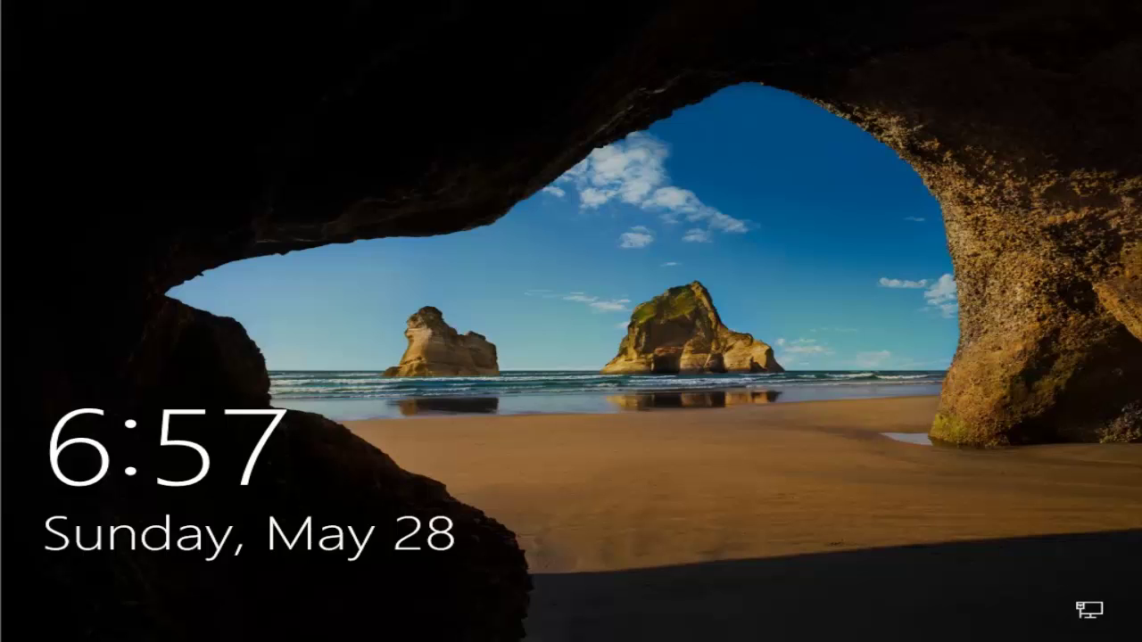
{"action": "left_click", "coordinate": [481, 308]}
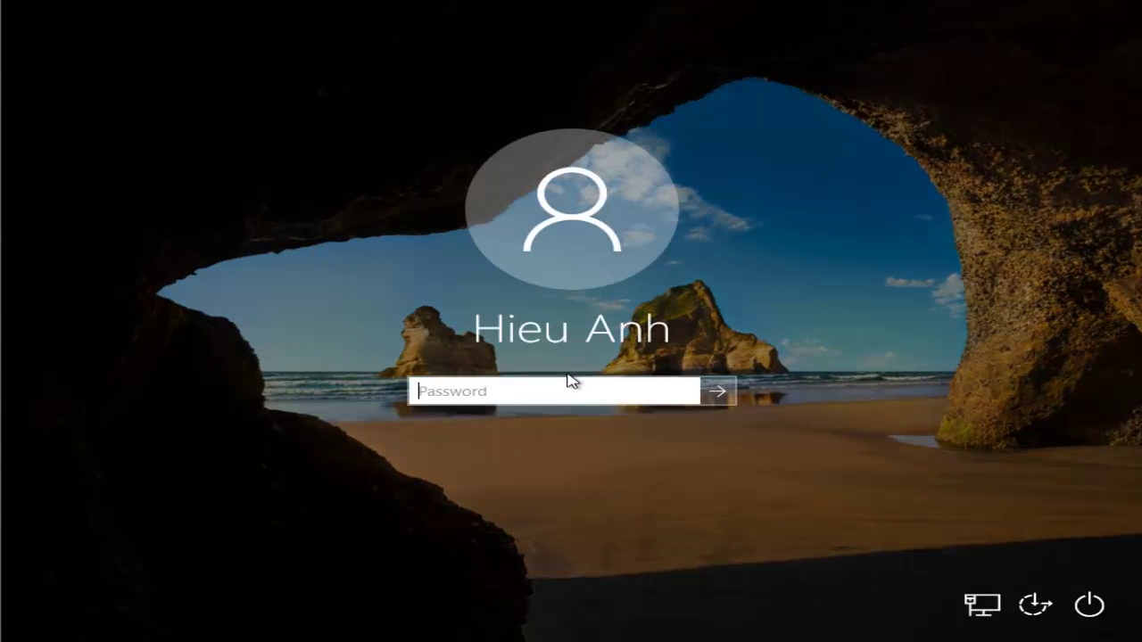
{"action": "type", "text": "••••••••"}
{"action": "key", "text": "Return"}
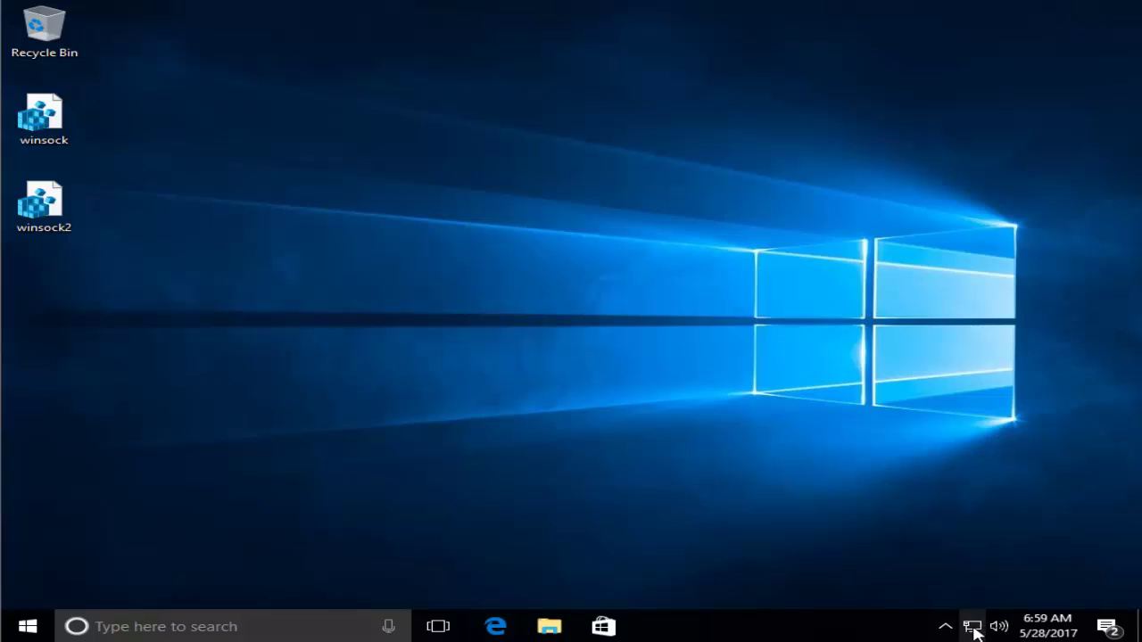
Step: Test the internet connection by opening edition.cnn.com in Microsoft Edge and dismiss the site's cookie notice
{"action": "left_click", "coordinate": [499, 629]}
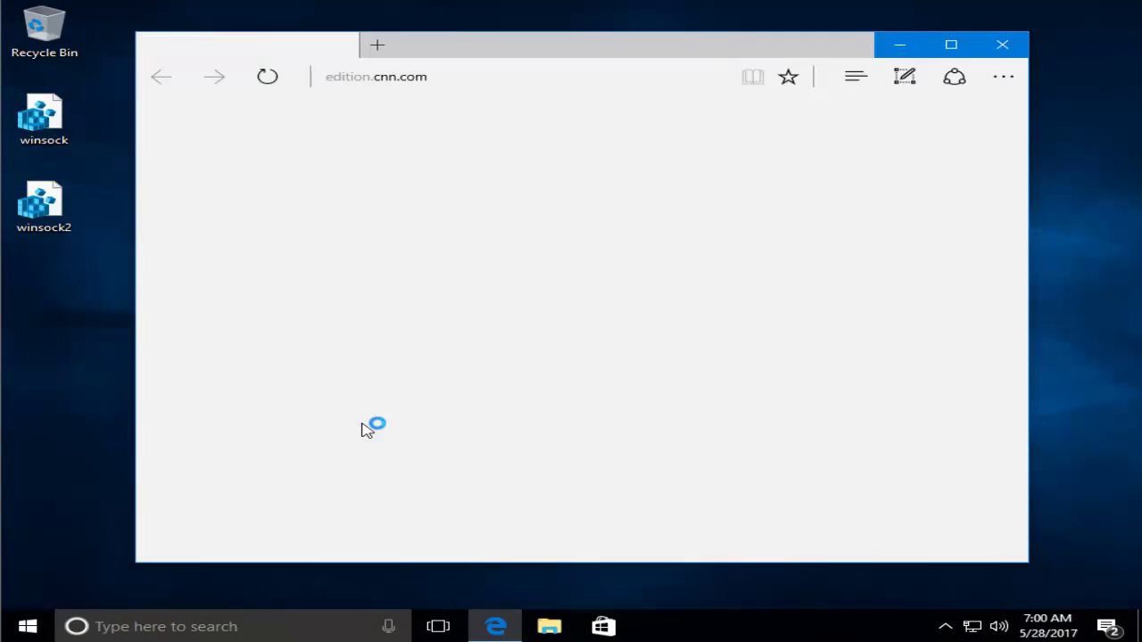
{"action": "left_click", "coordinate": [396, 87]}
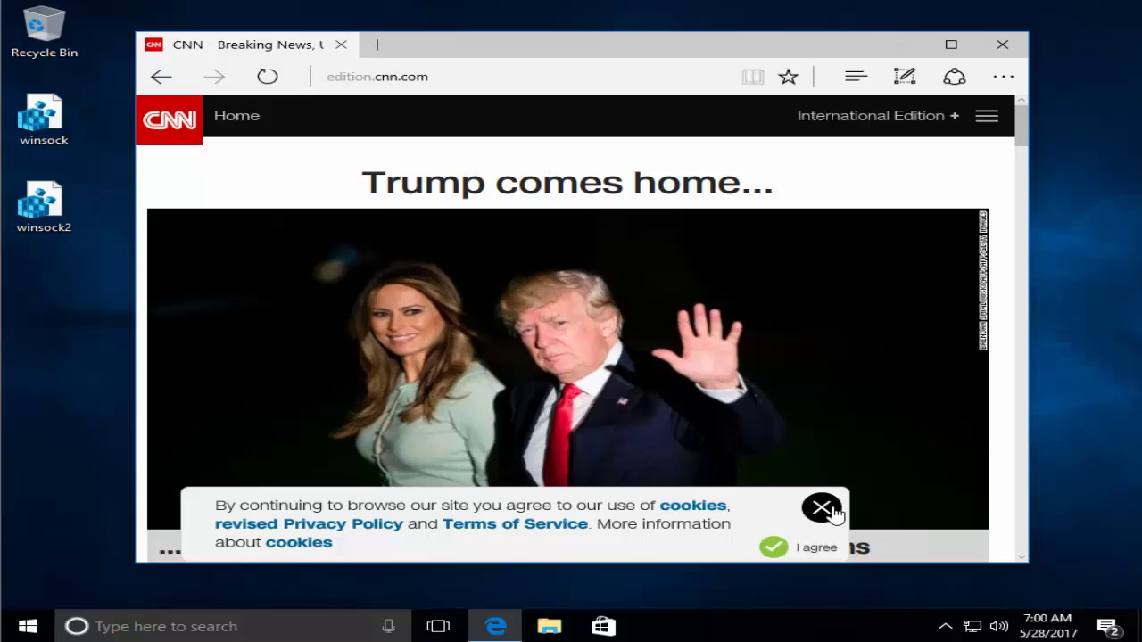
{"action": "left_click", "coordinate": [822, 509]}
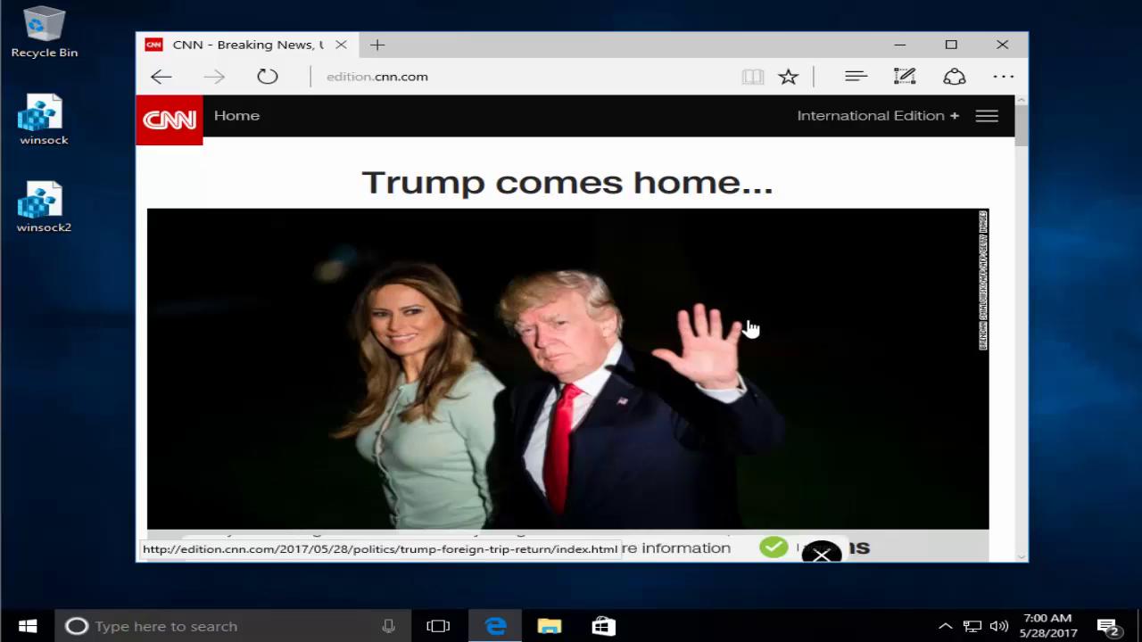